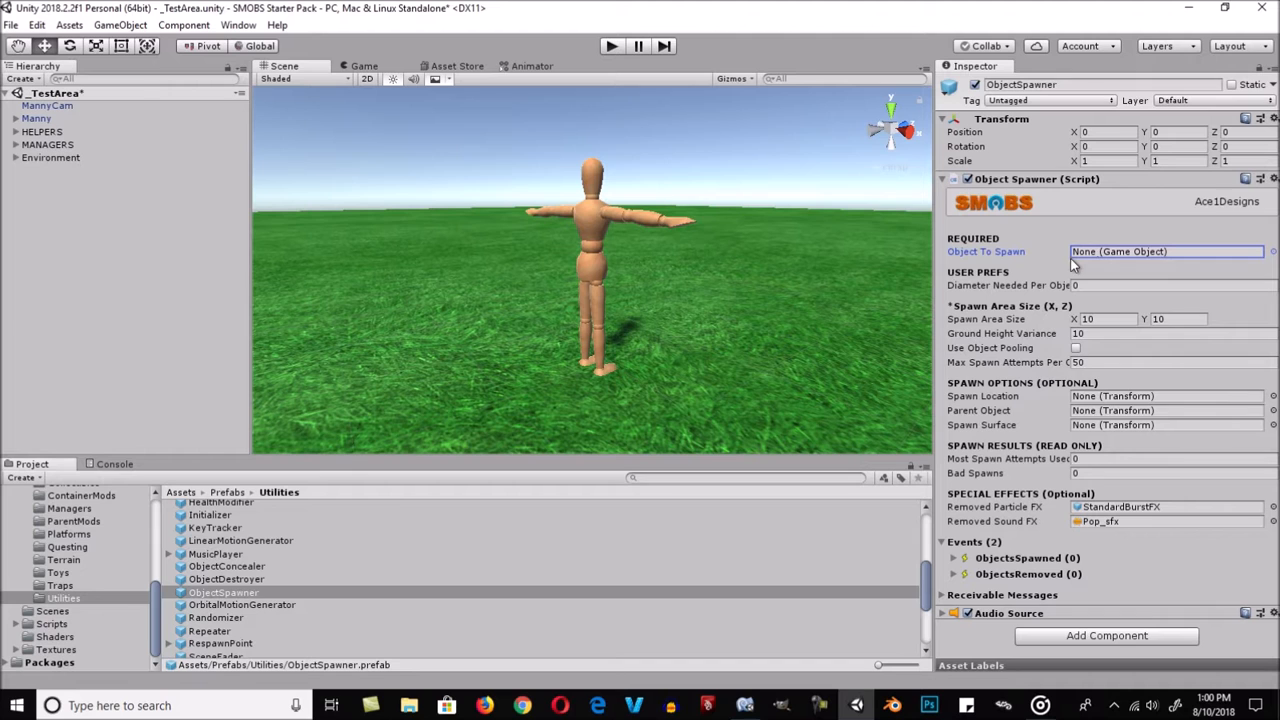
- Examine the ObjectSpawner's diameter, spawn area, height variance, pooling and attempt settings, plus its optional spawn fields and read-only results
left_click(1043, 287)
left_click_drag(933, 294, 862, 302)
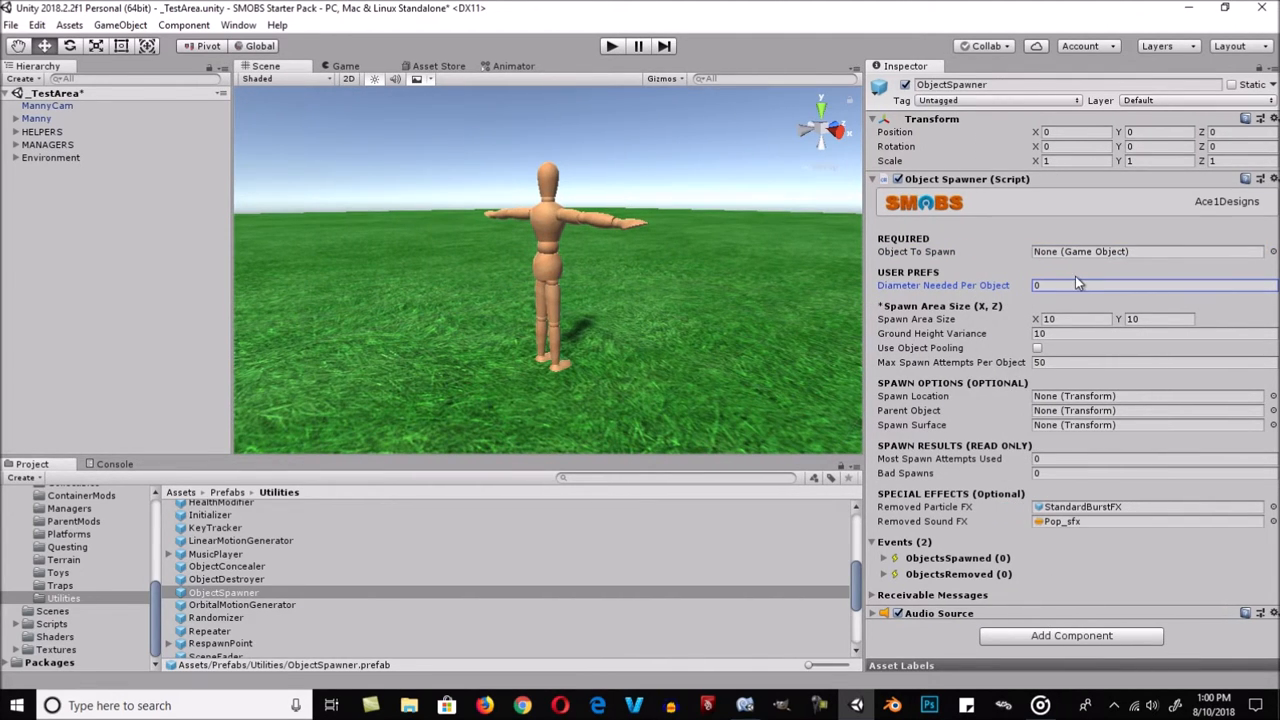
left_click(985, 317)
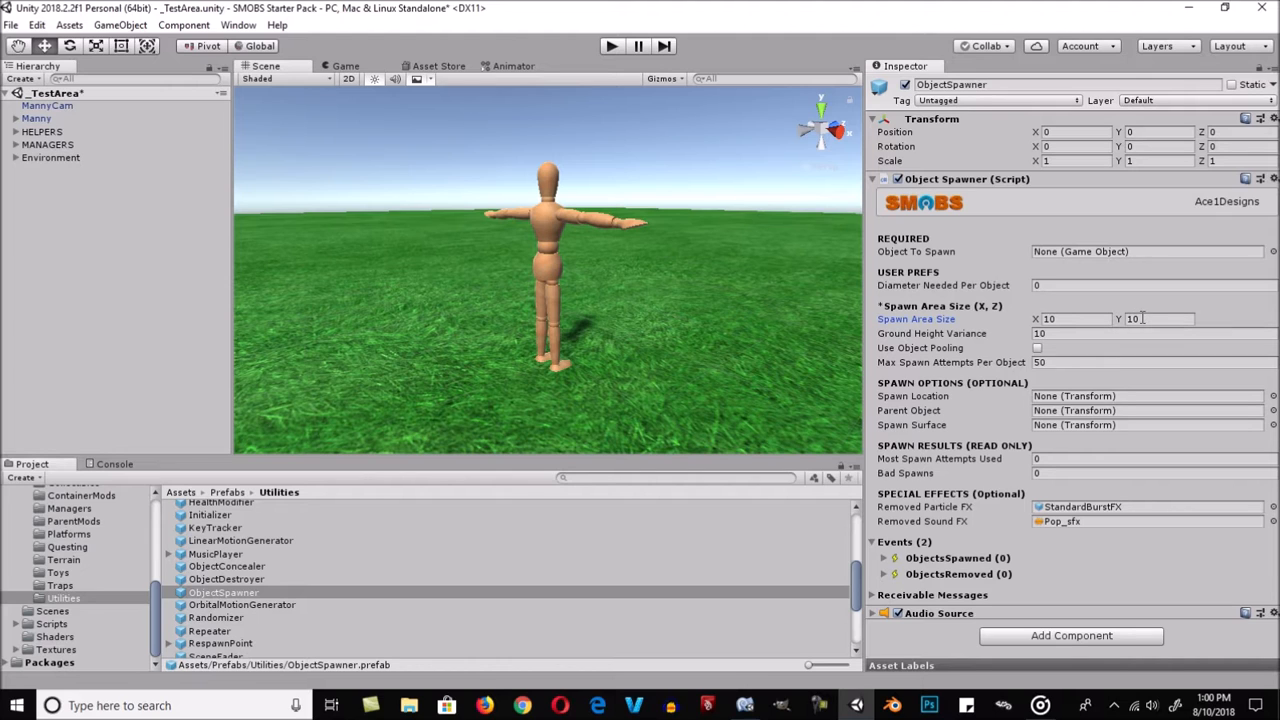
left_click(1002, 336)
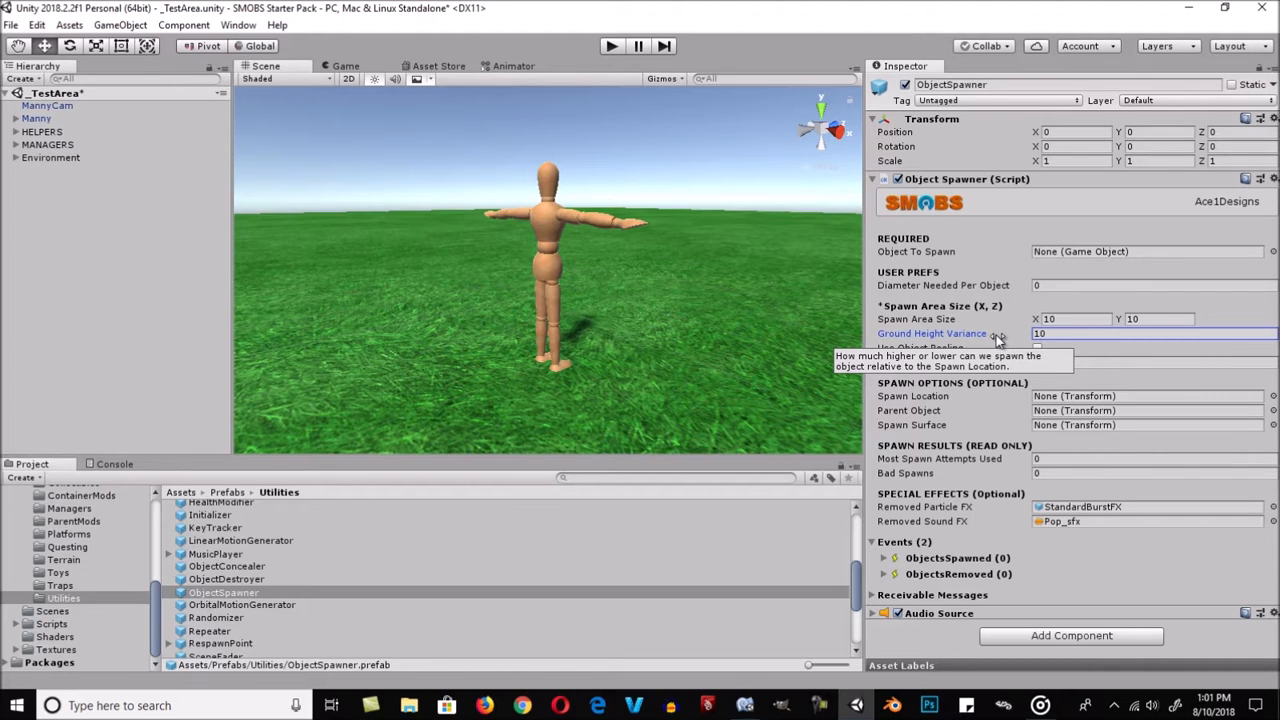
left_click(985, 351)
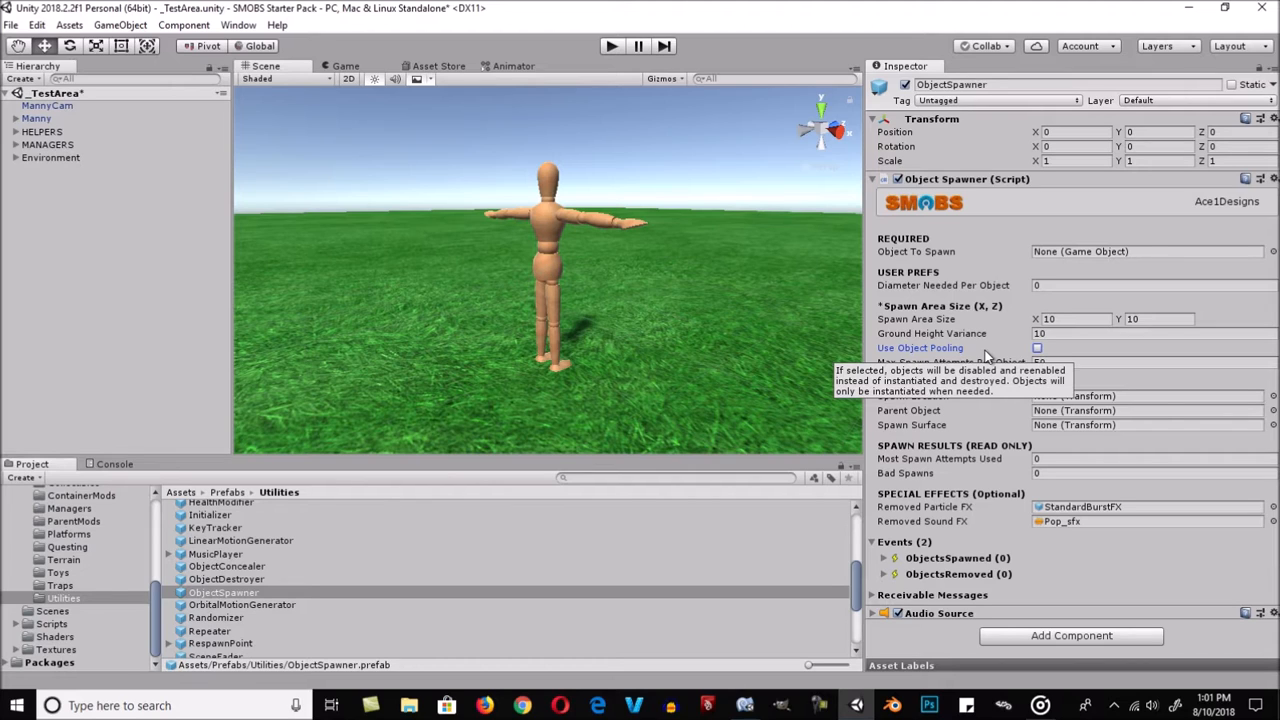
left_click(992, 362)
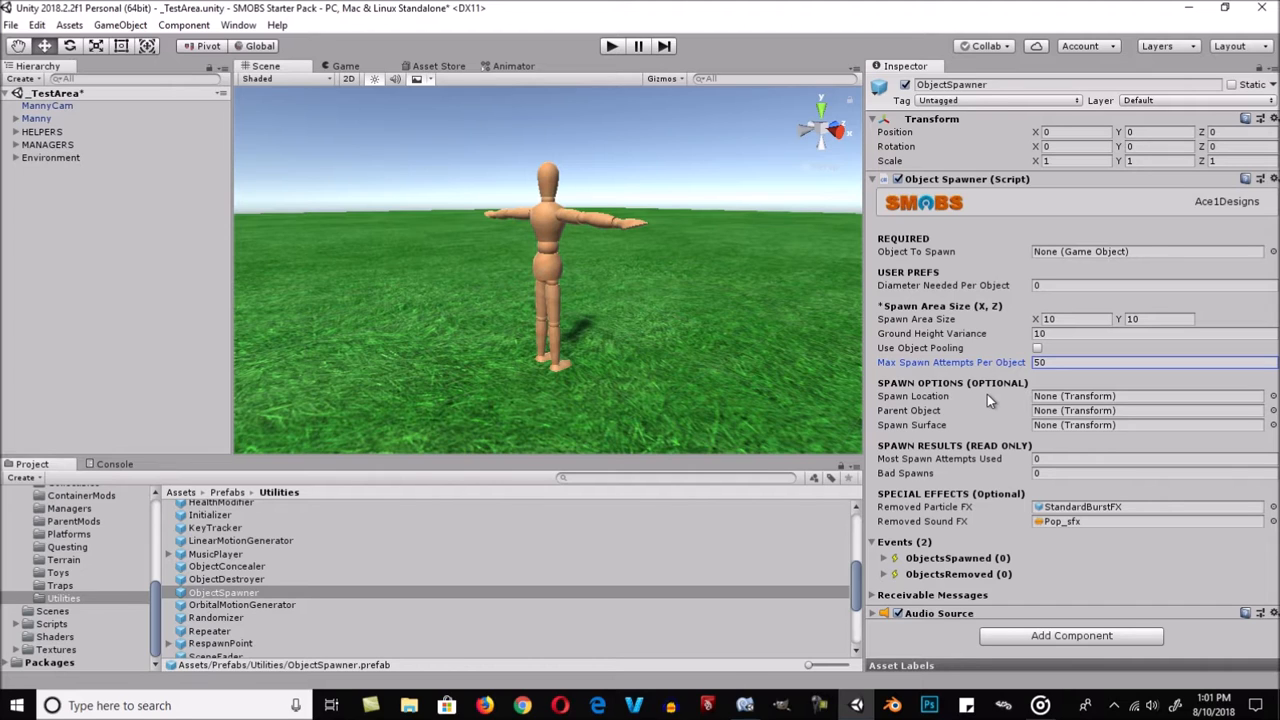
left_click(977, 396)
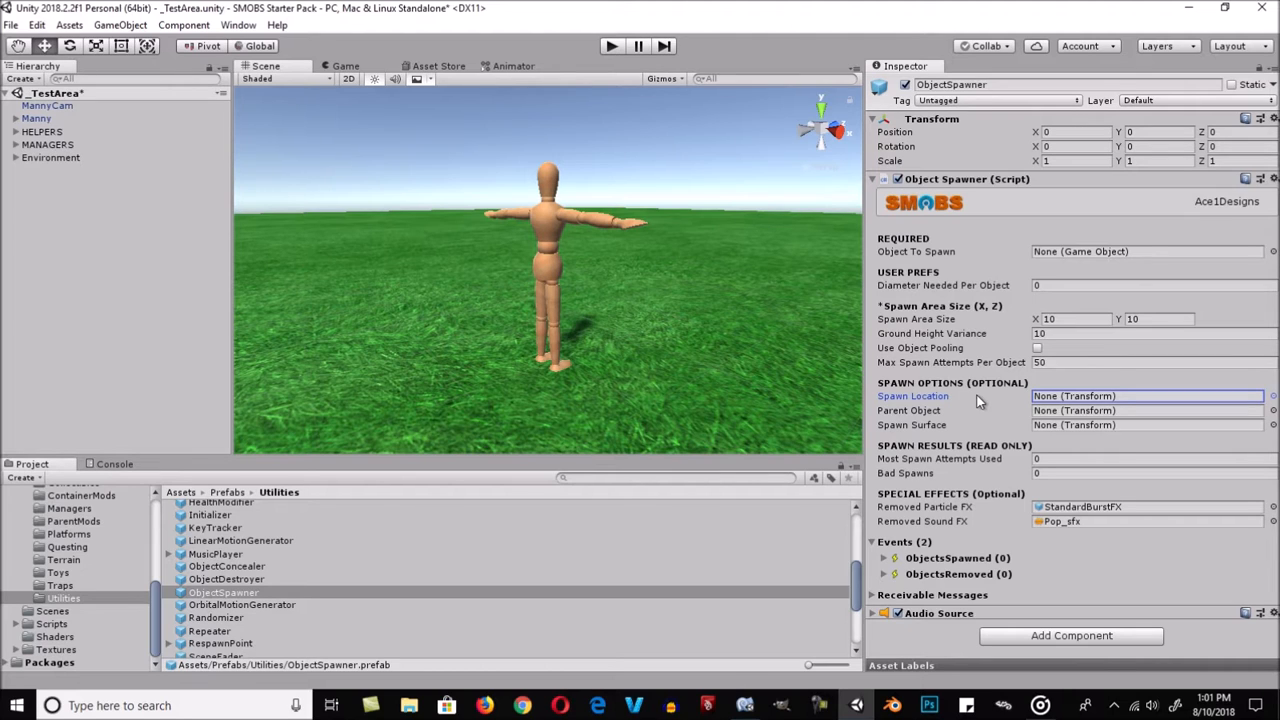
left_click(981, 410)
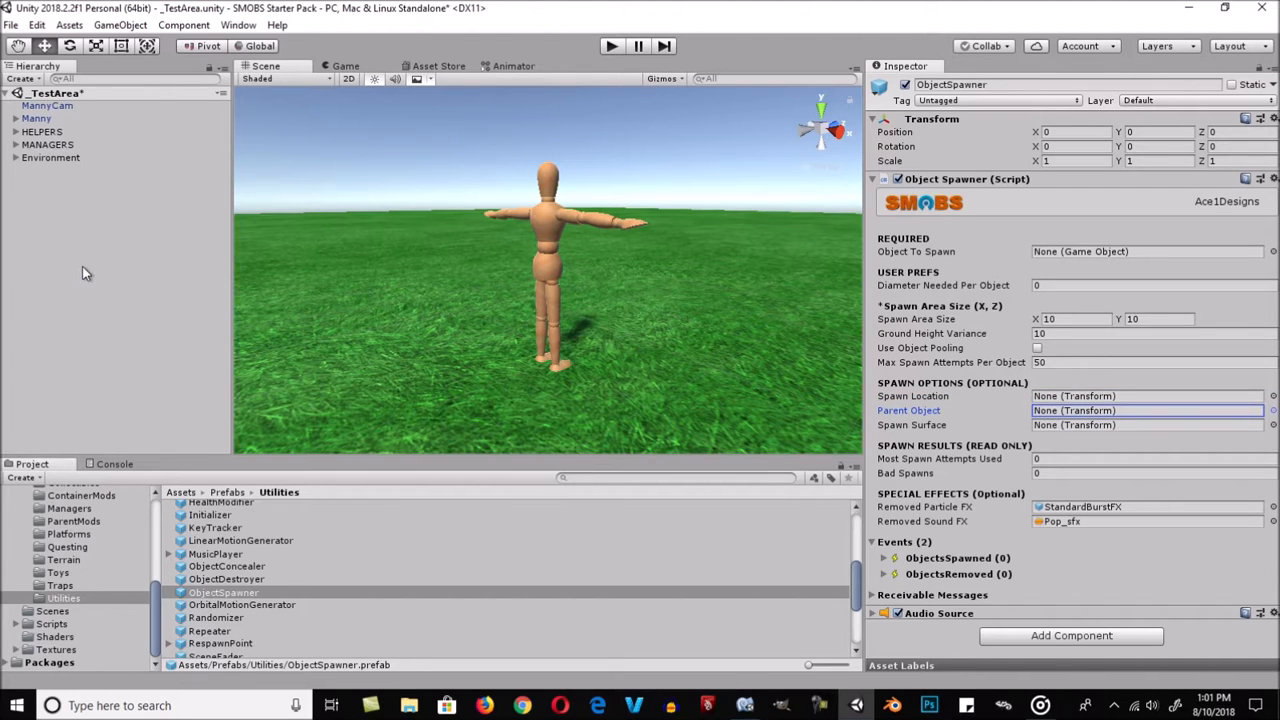
left_click(971, 426)
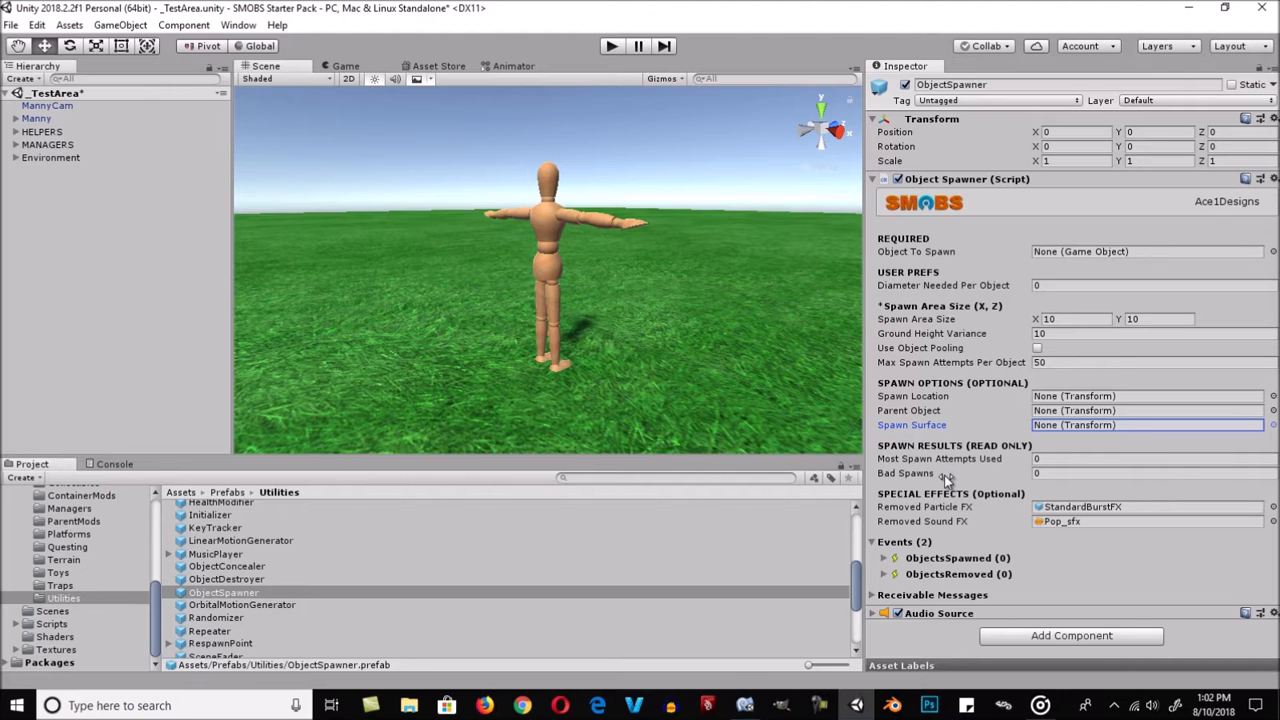
left_click(1054, 458)
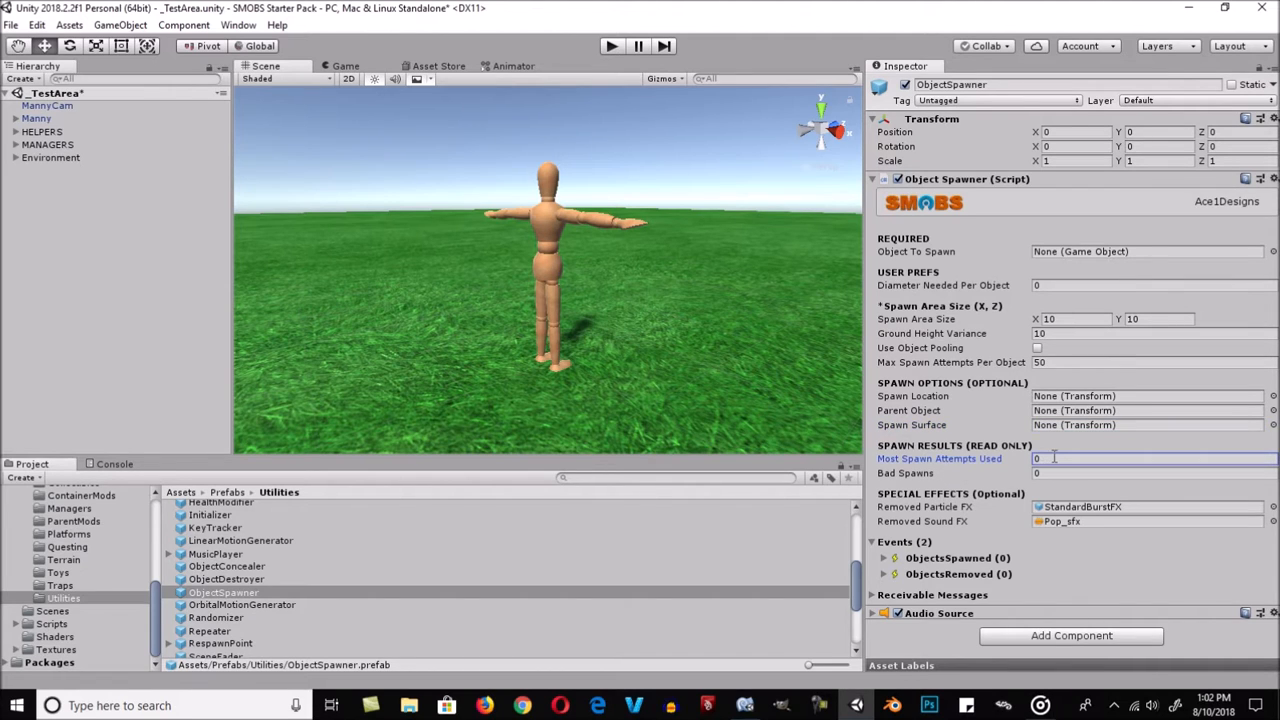
left_click(977, 477)
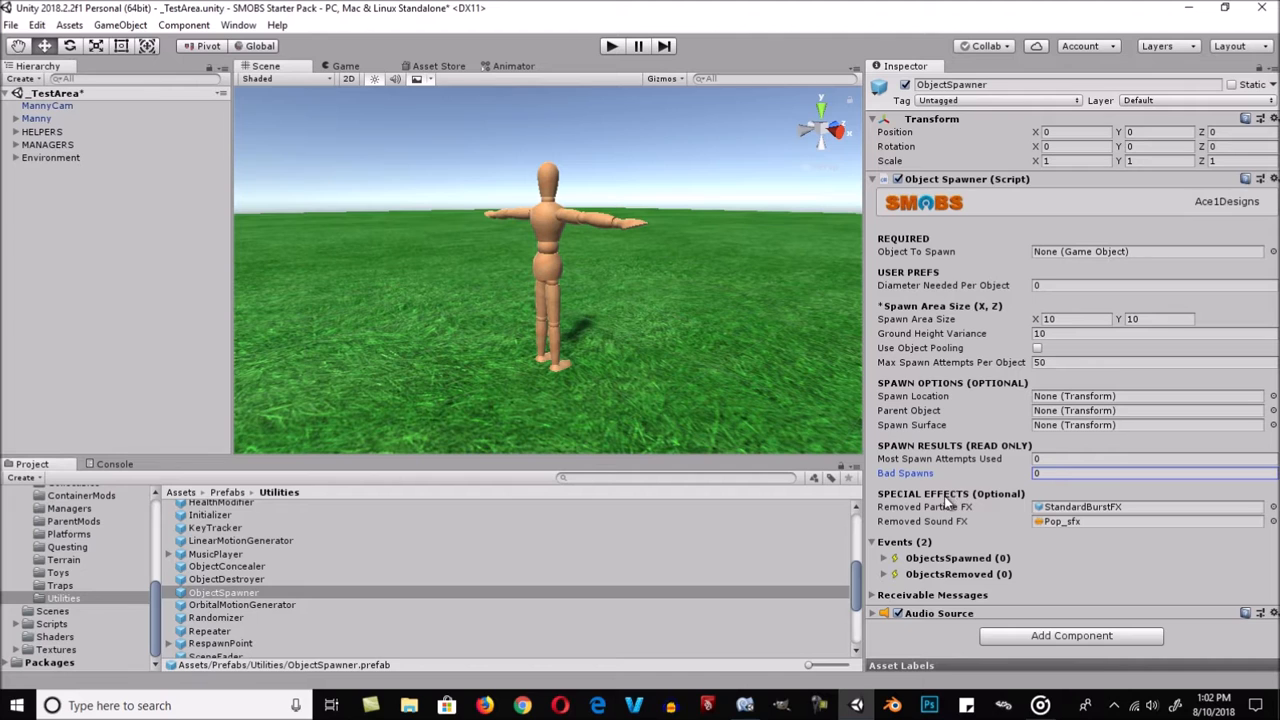
- Review the ObjectSpawner's removed particle and sound effect assets, and its ObjectsSpawned and ObjectsRemoved event lists
left_click(986, 509)
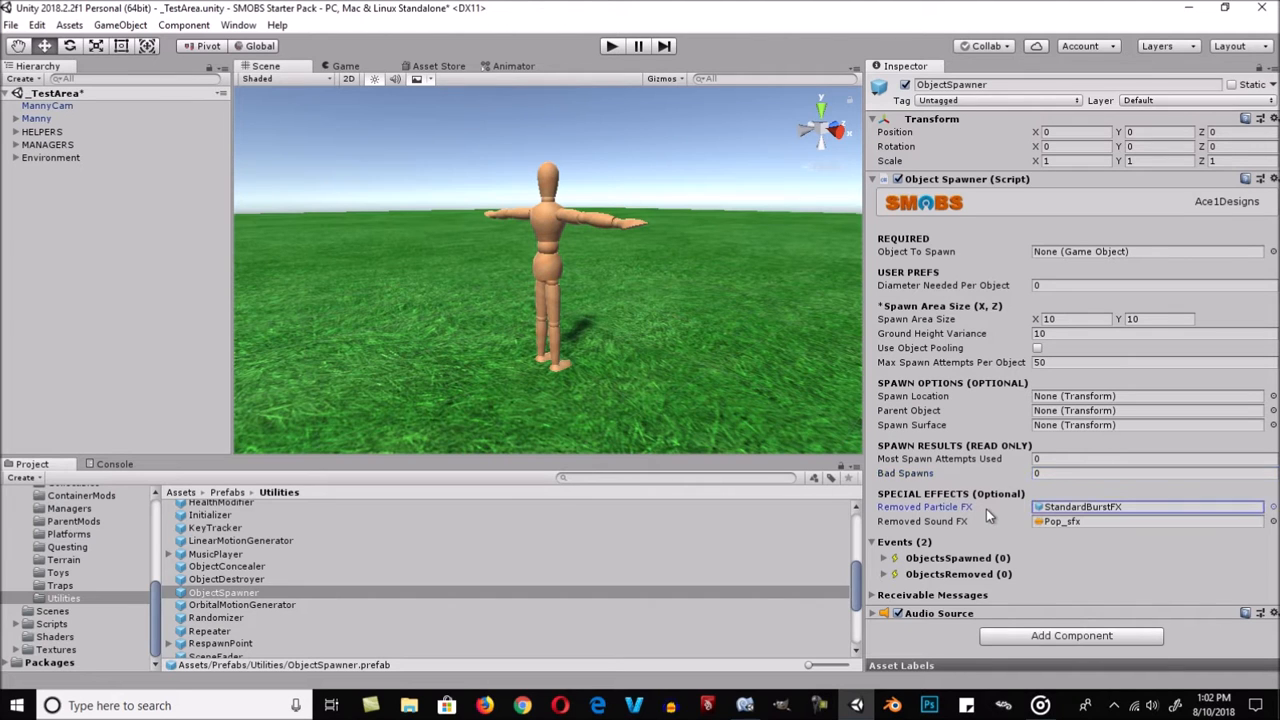
left_click(1050, 509)
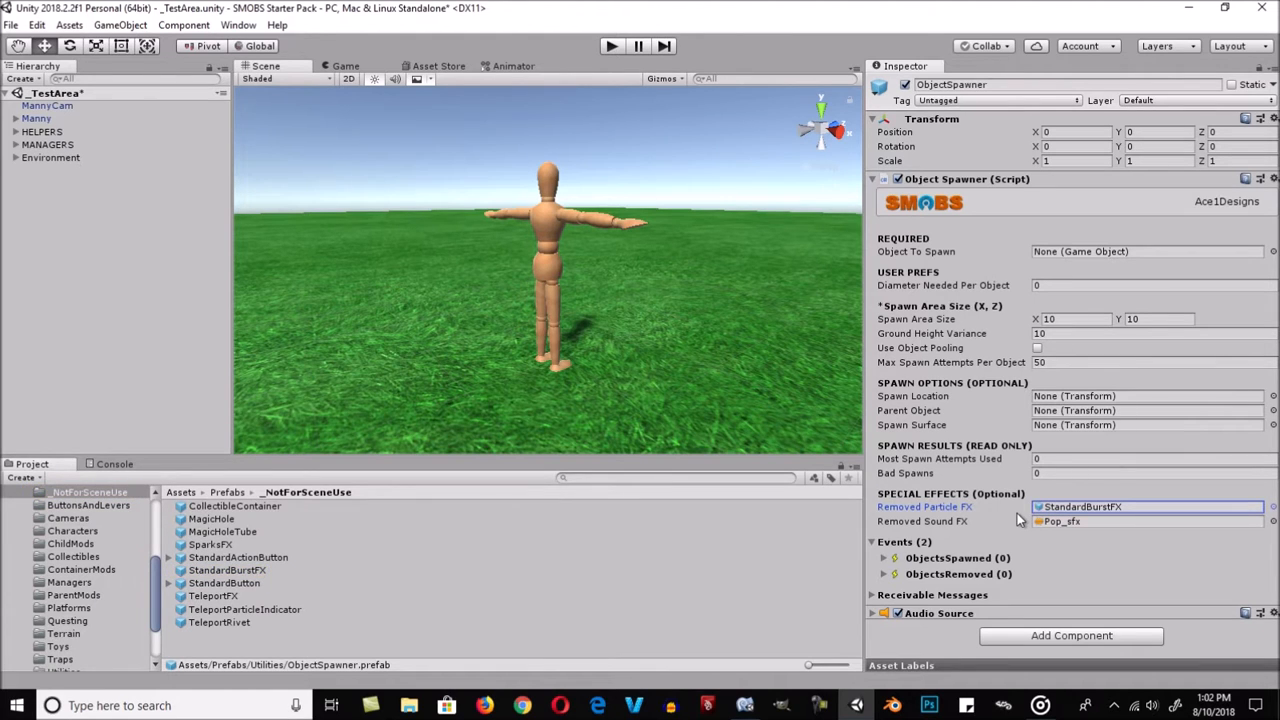
left_click(1052, 522)
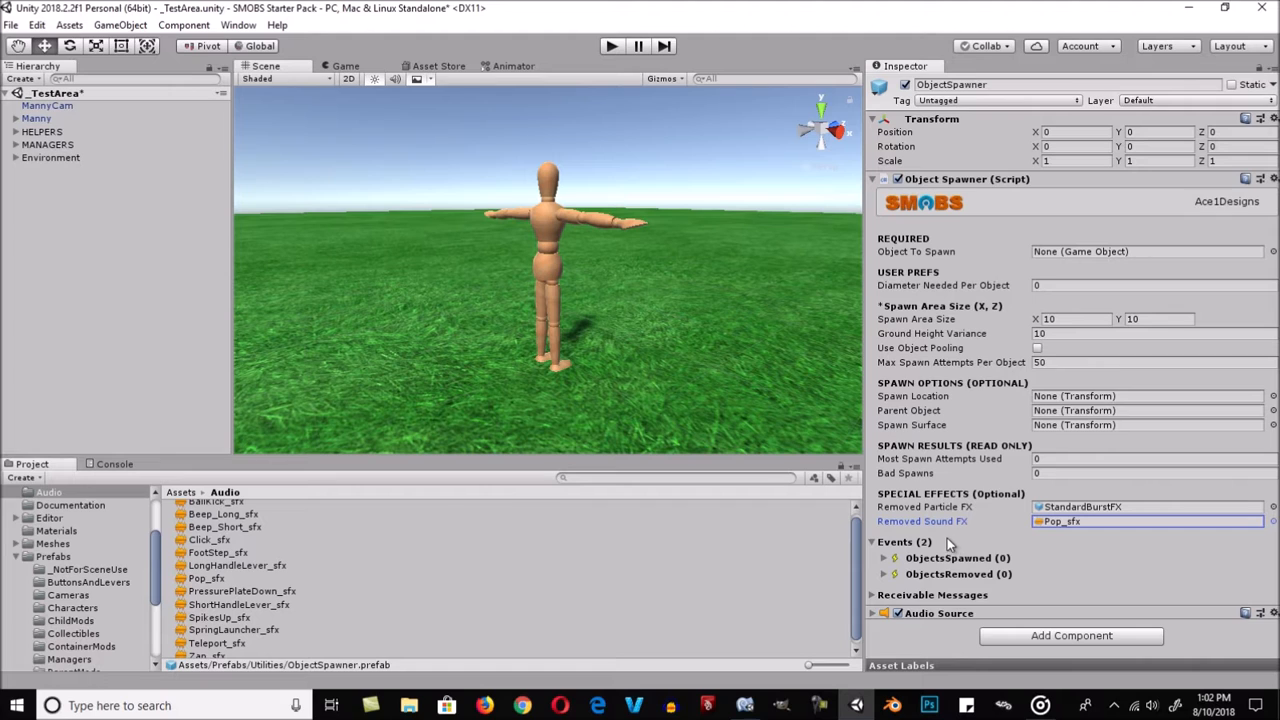
left_click(883, 558)
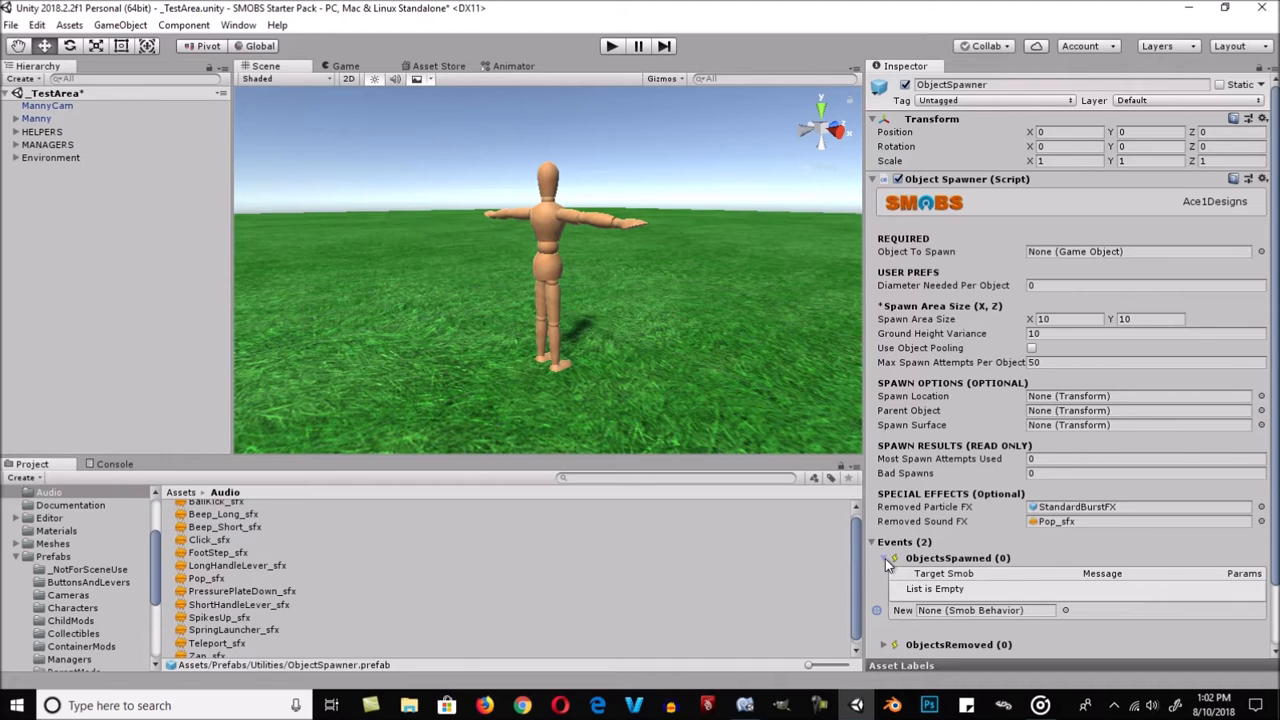
left_click(885, 558)
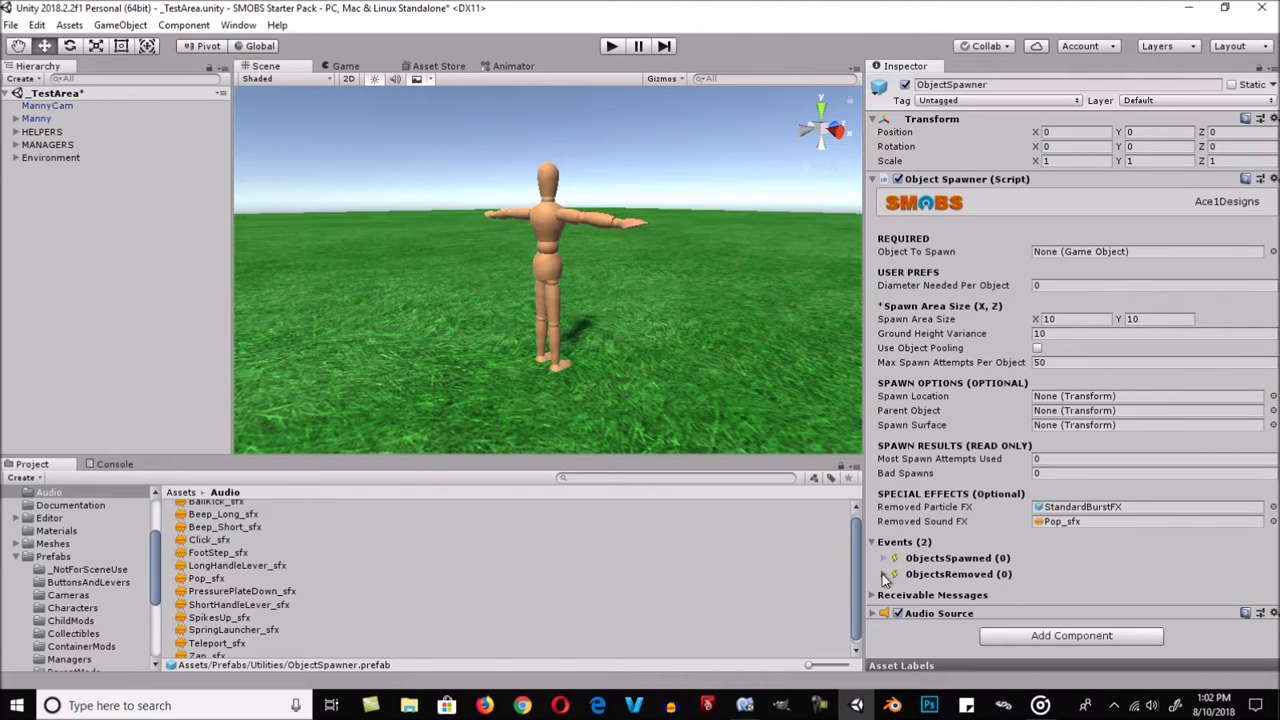
left_click(882, 574)
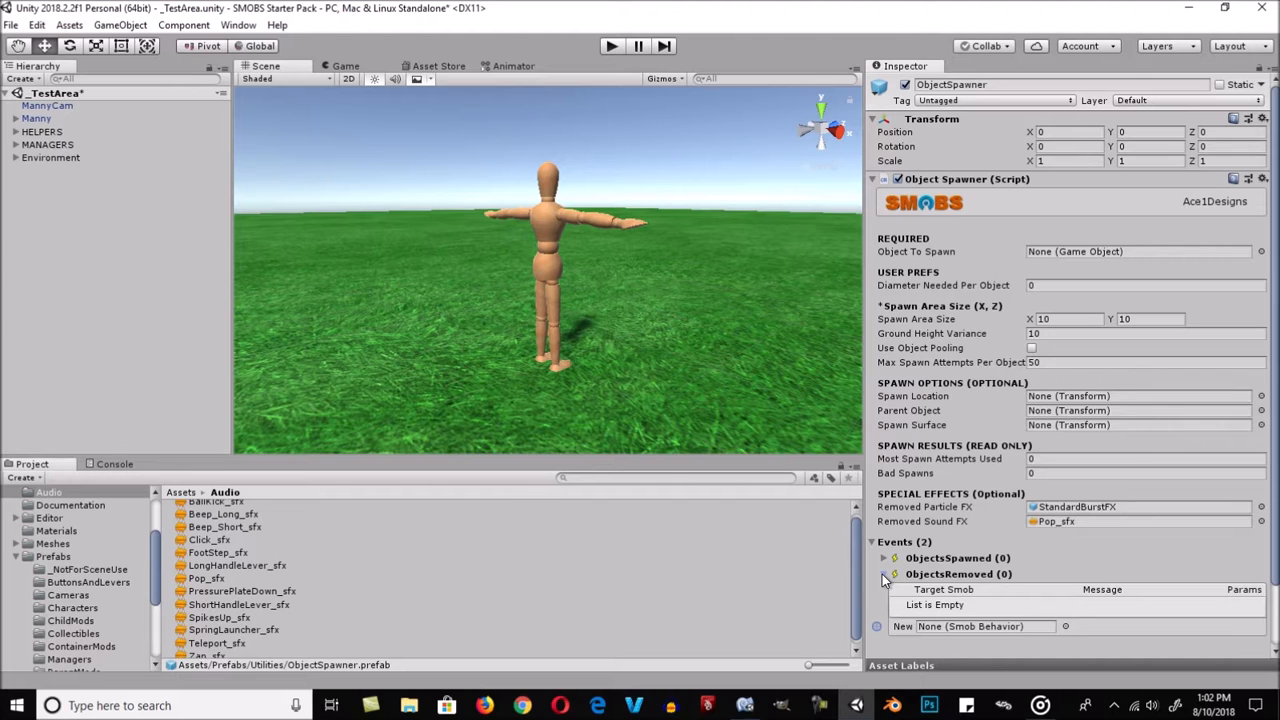
left_click(882, 574)
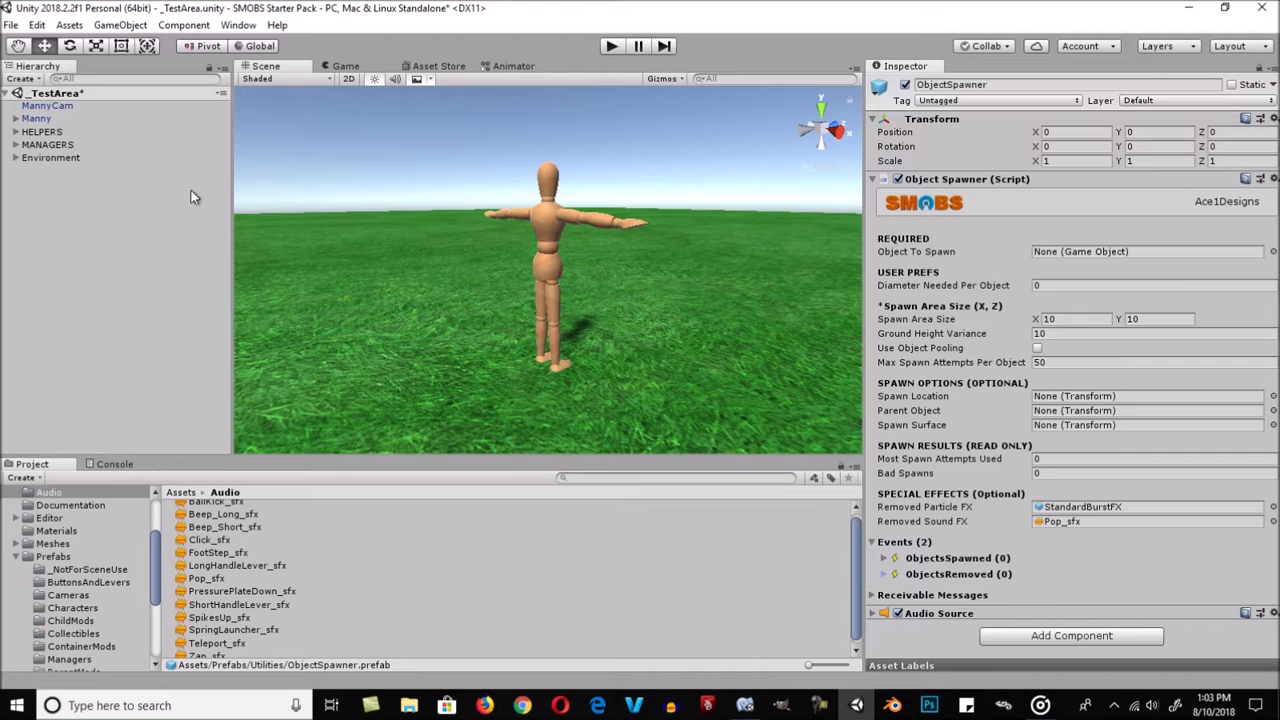
- Deselect the prefab, create a 3D sphere in the scene and reset its position to the origin
left_click(172, 292)
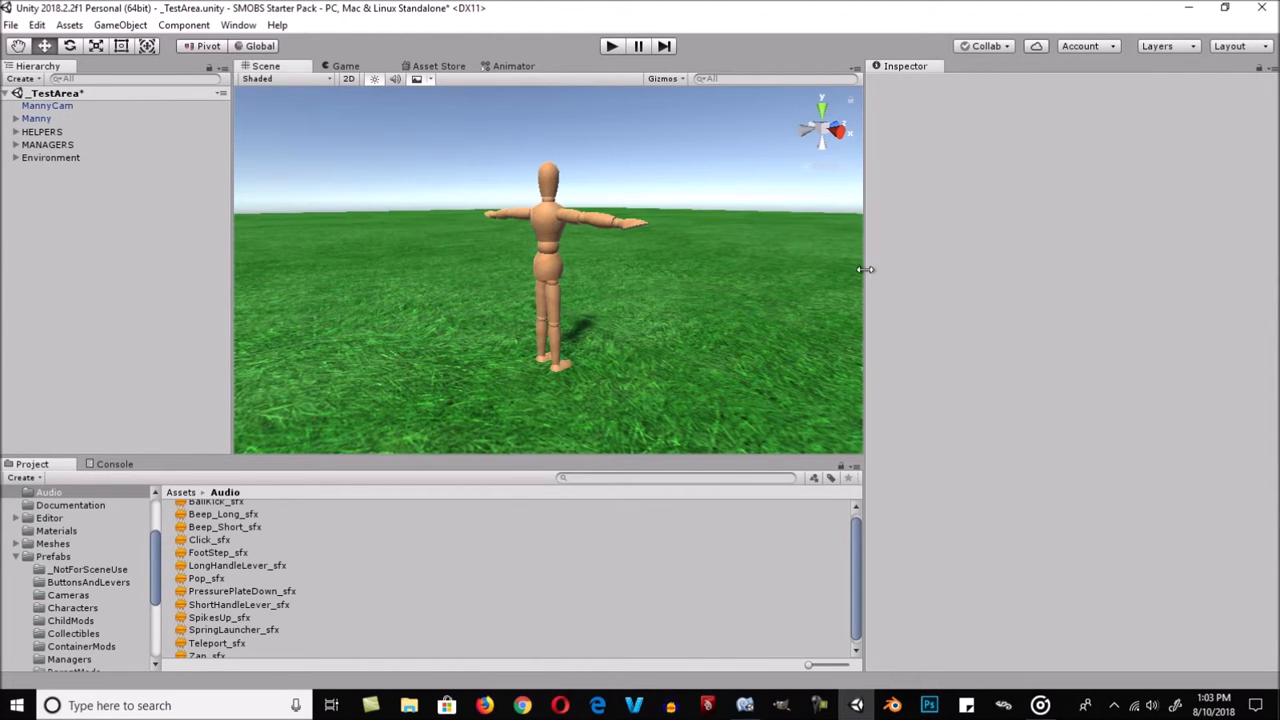
left_click_drag(864, 269, 955, 266)
left_click(24, 80)
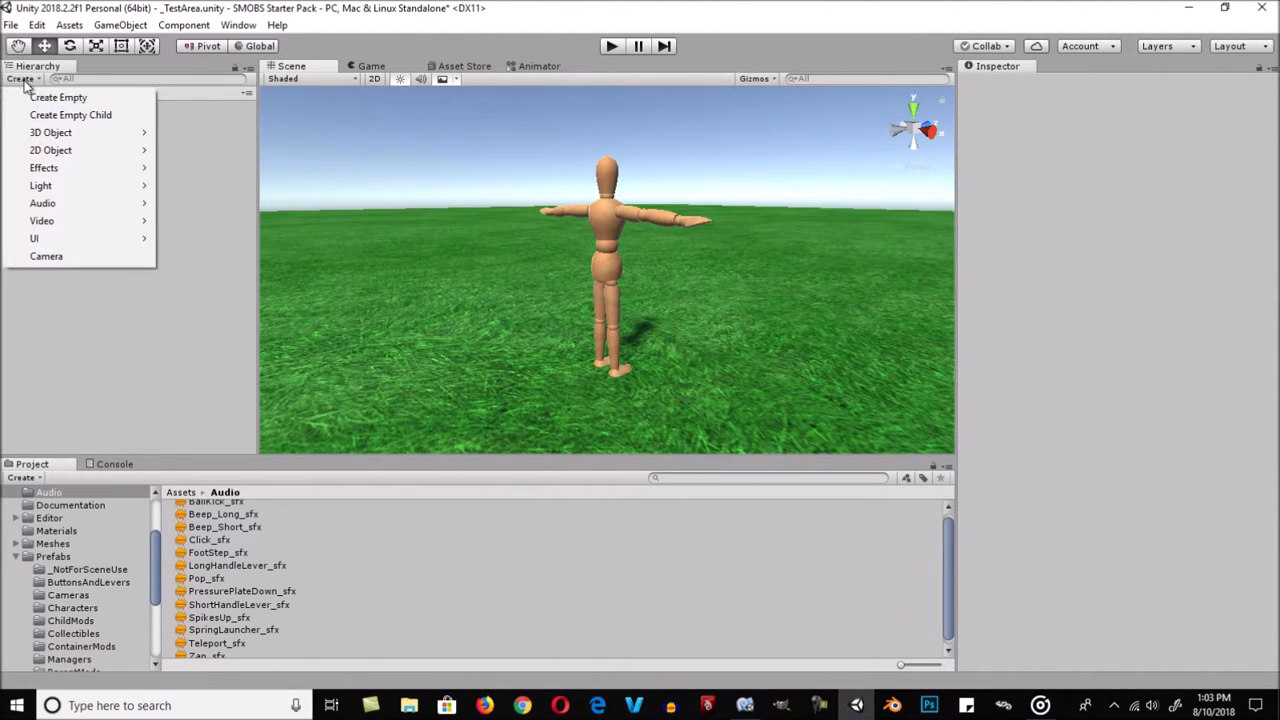
mouse_move(135, 132)
left_click(222, 151)
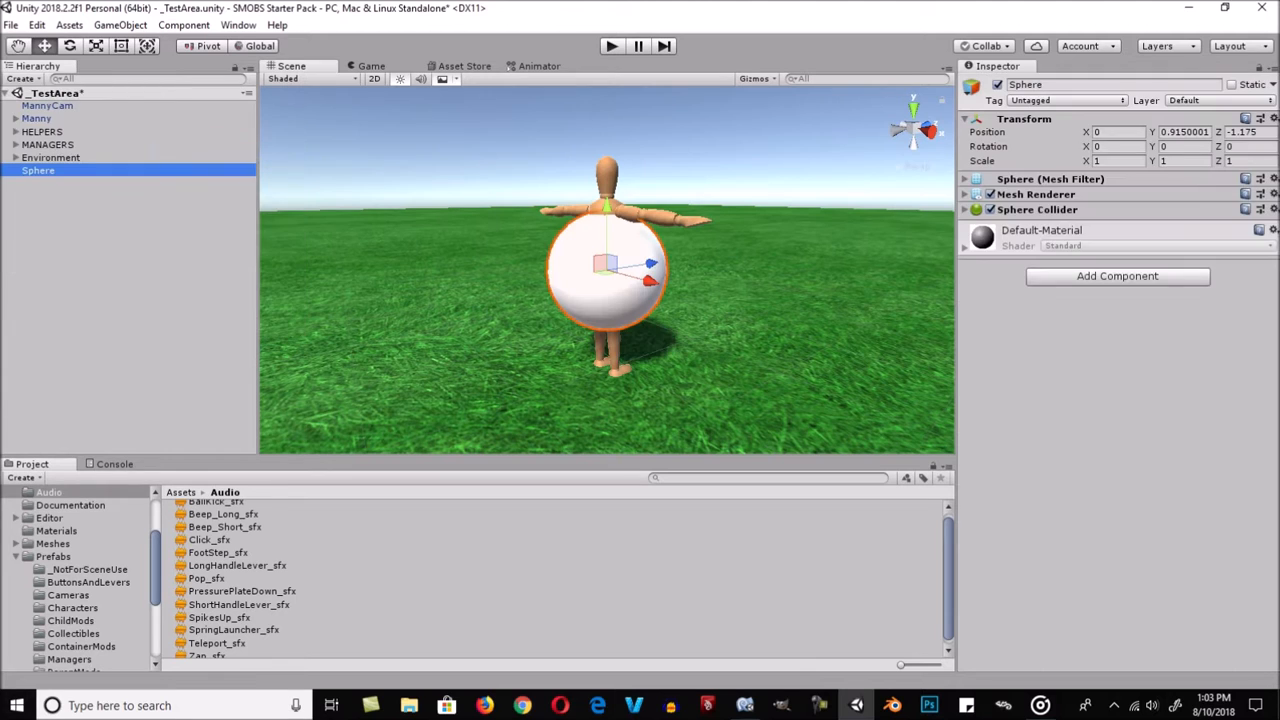
left_click(1271, 119)
left_click(1197, 246)
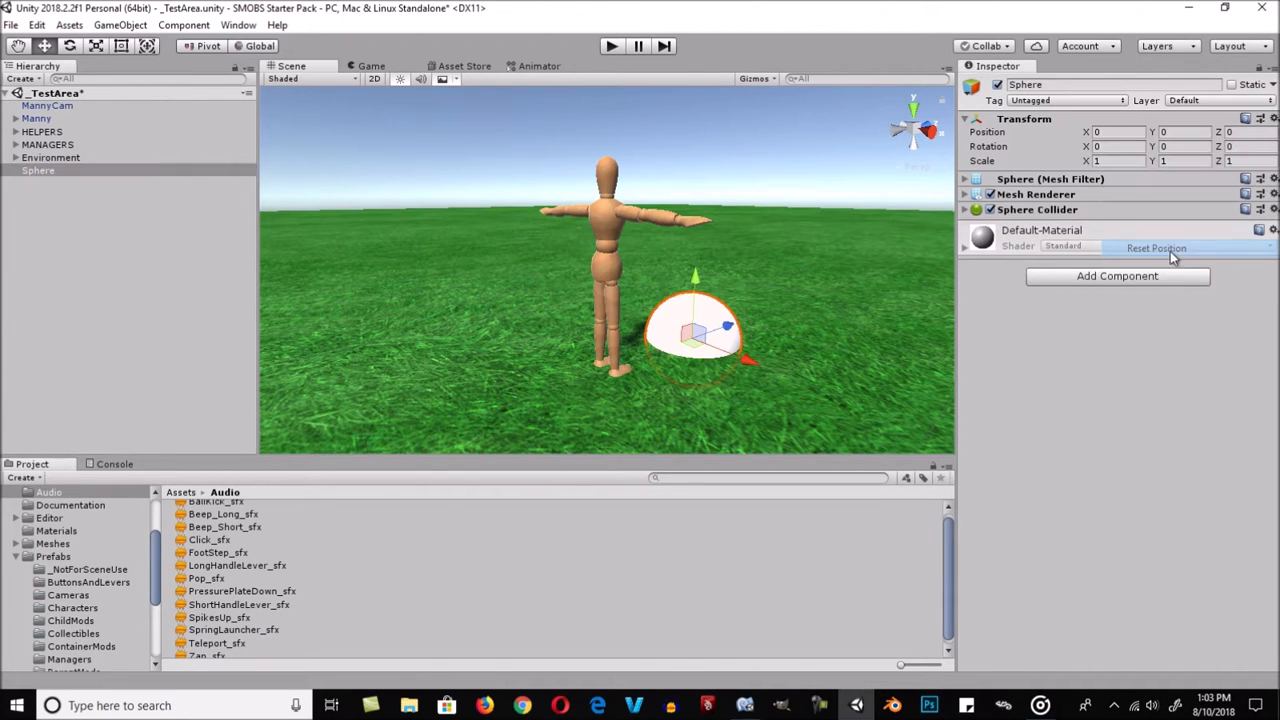
- Find the project's materials and apply Stepping_Stone_mat to the sphere
scroll(62, 518, "up", 3)
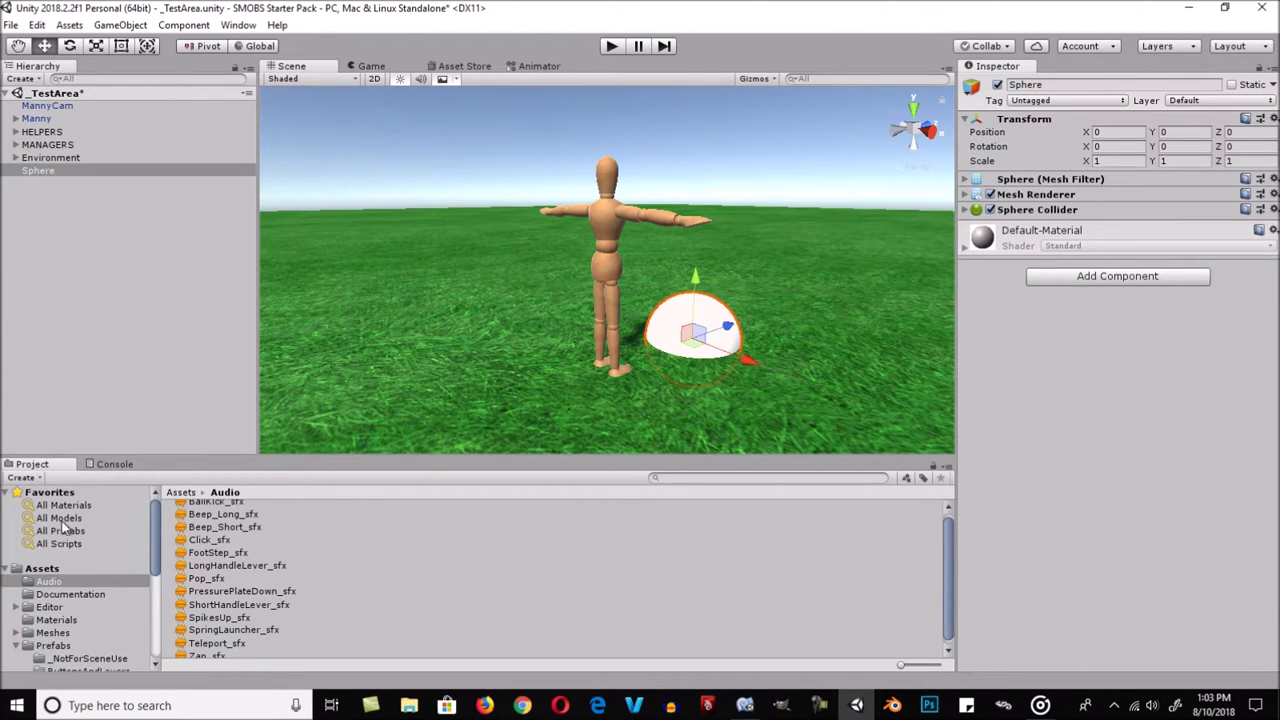
left_click(64, 505)
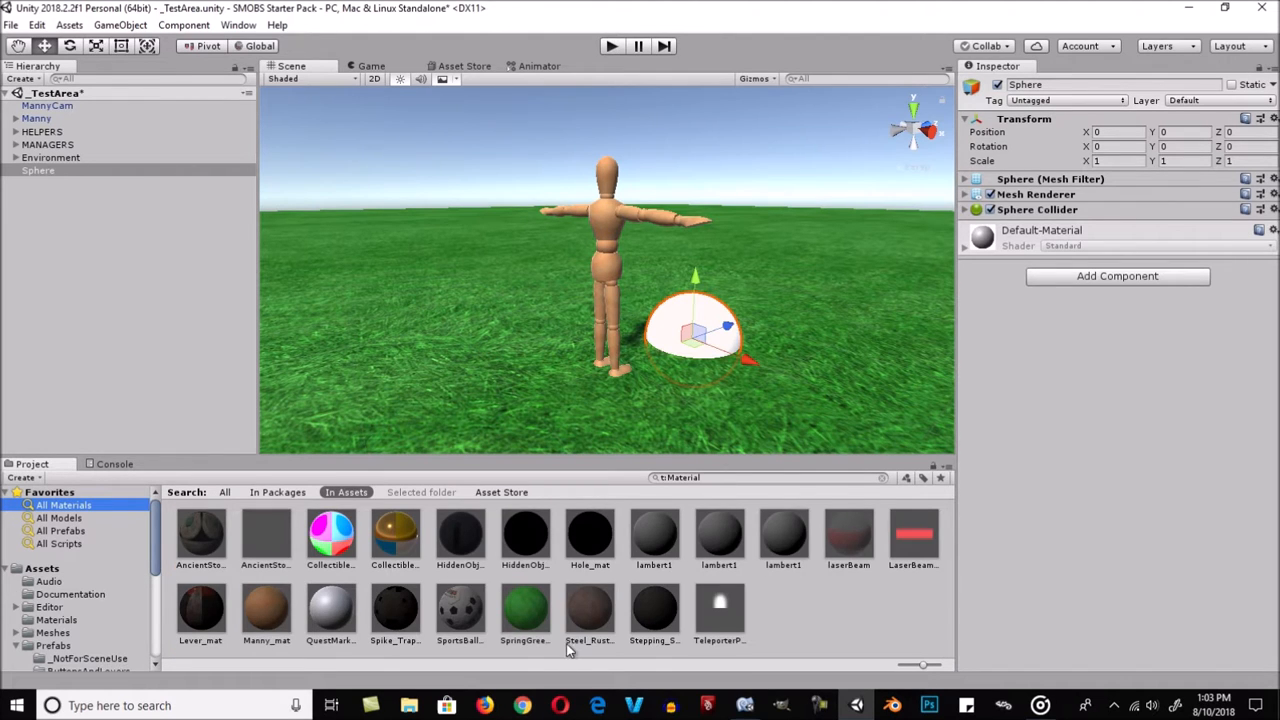
left_click_drag(656, 600, 676, 338)
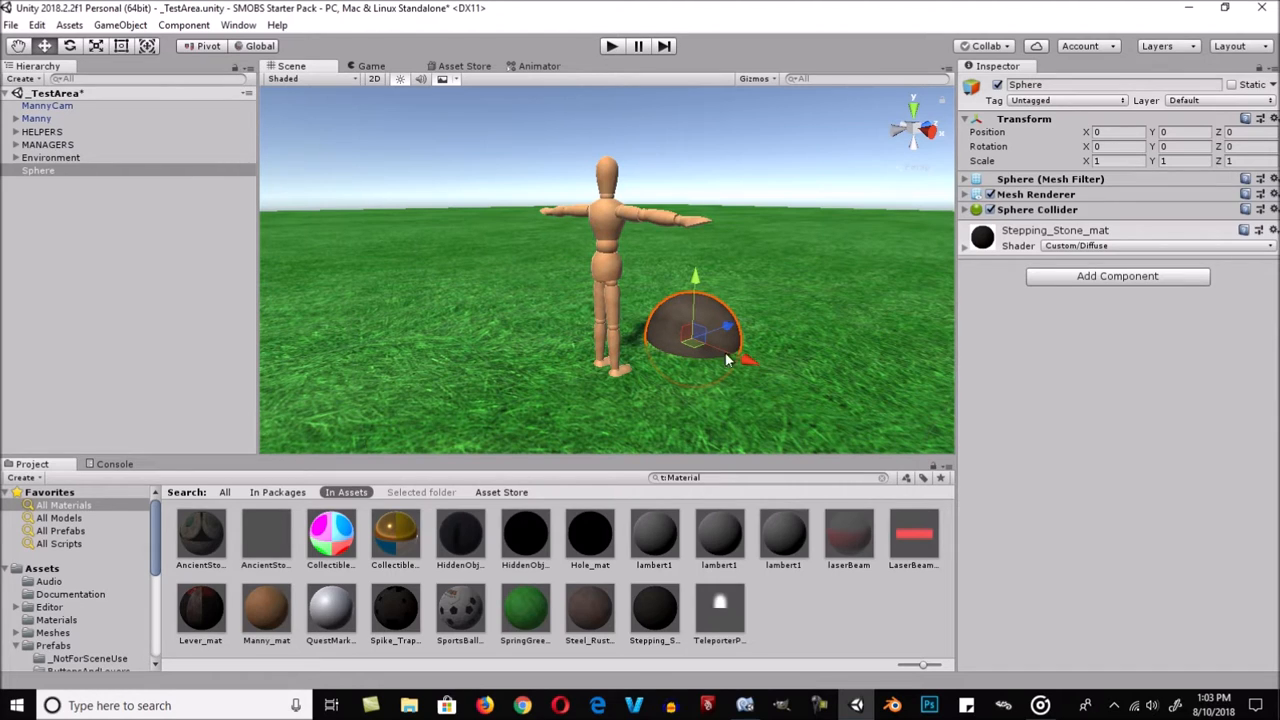
- Add a Rigidbody physics component to the sphere, and deselect the sphere
left_click(1117, 286)
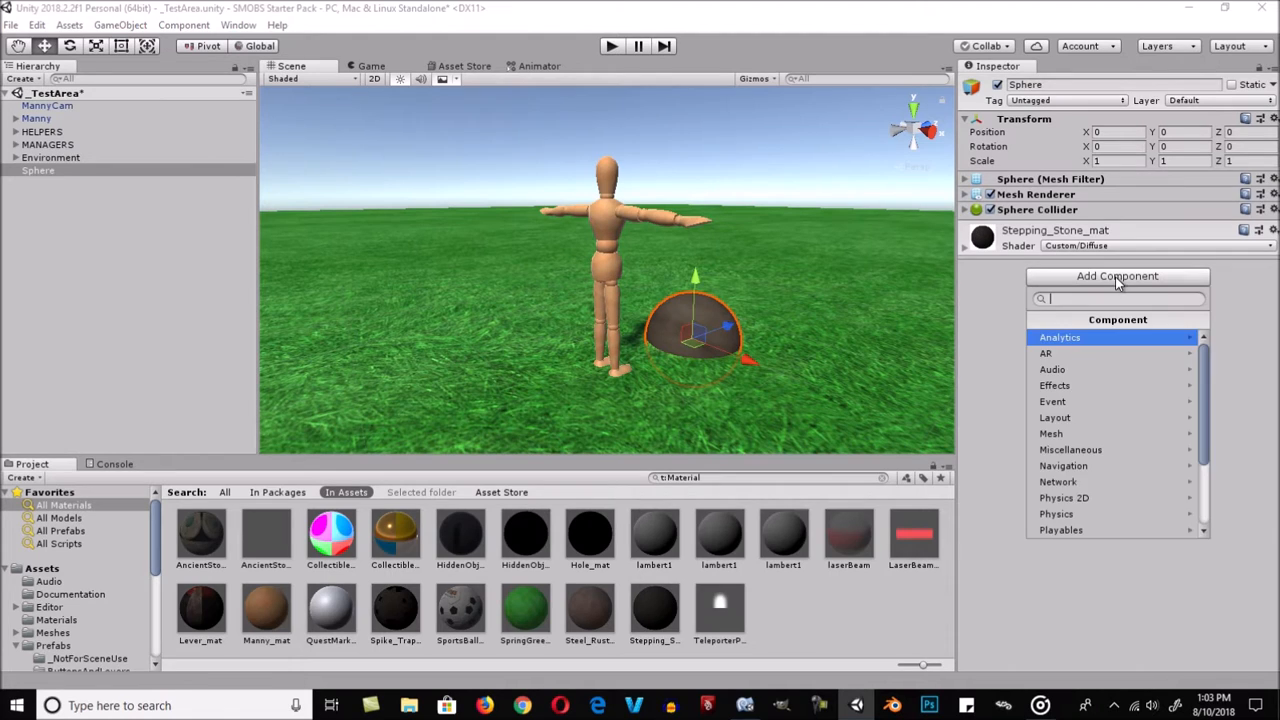
left_click(1114, 518)
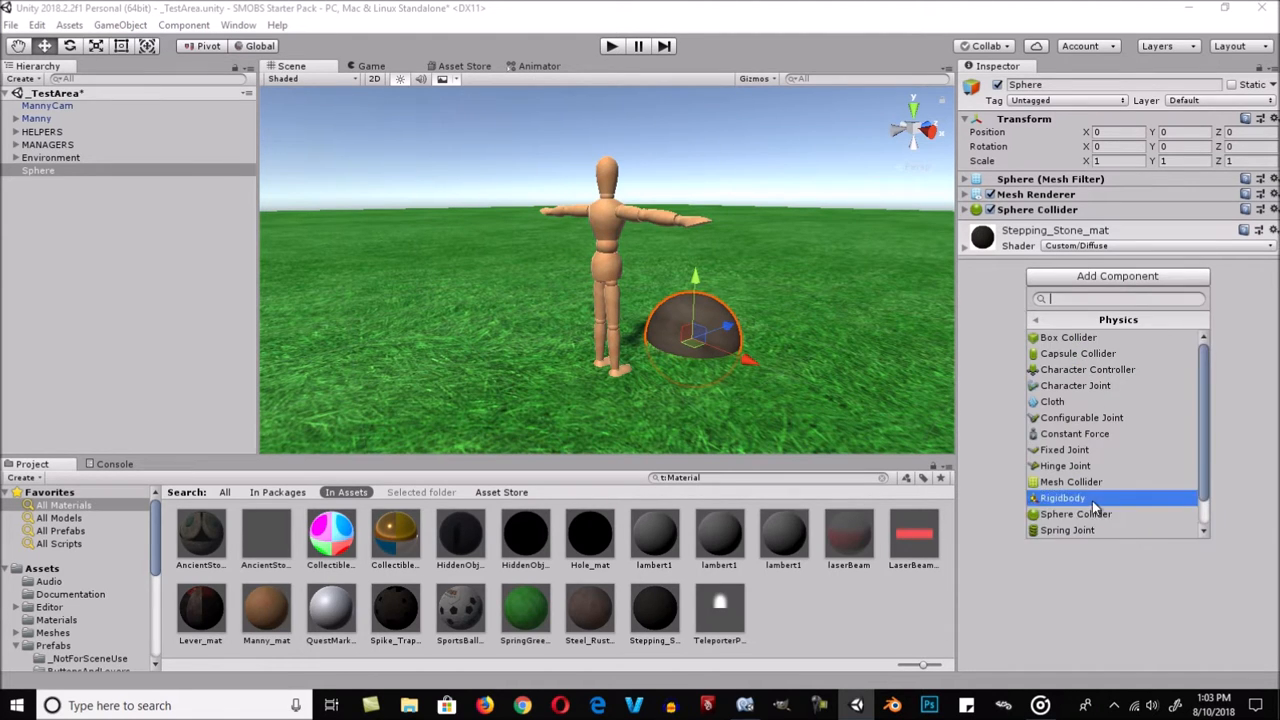
left_click(1092, 498)
left_click(973, 226)
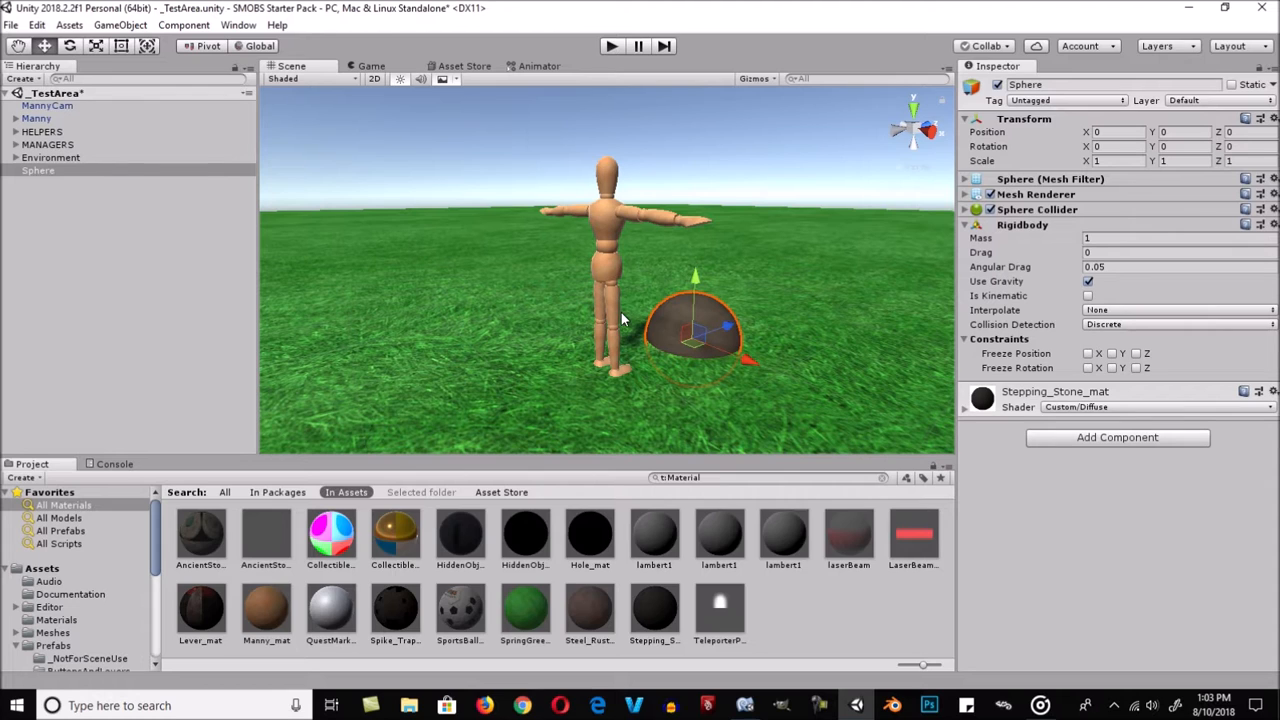
left_click(83, 224)
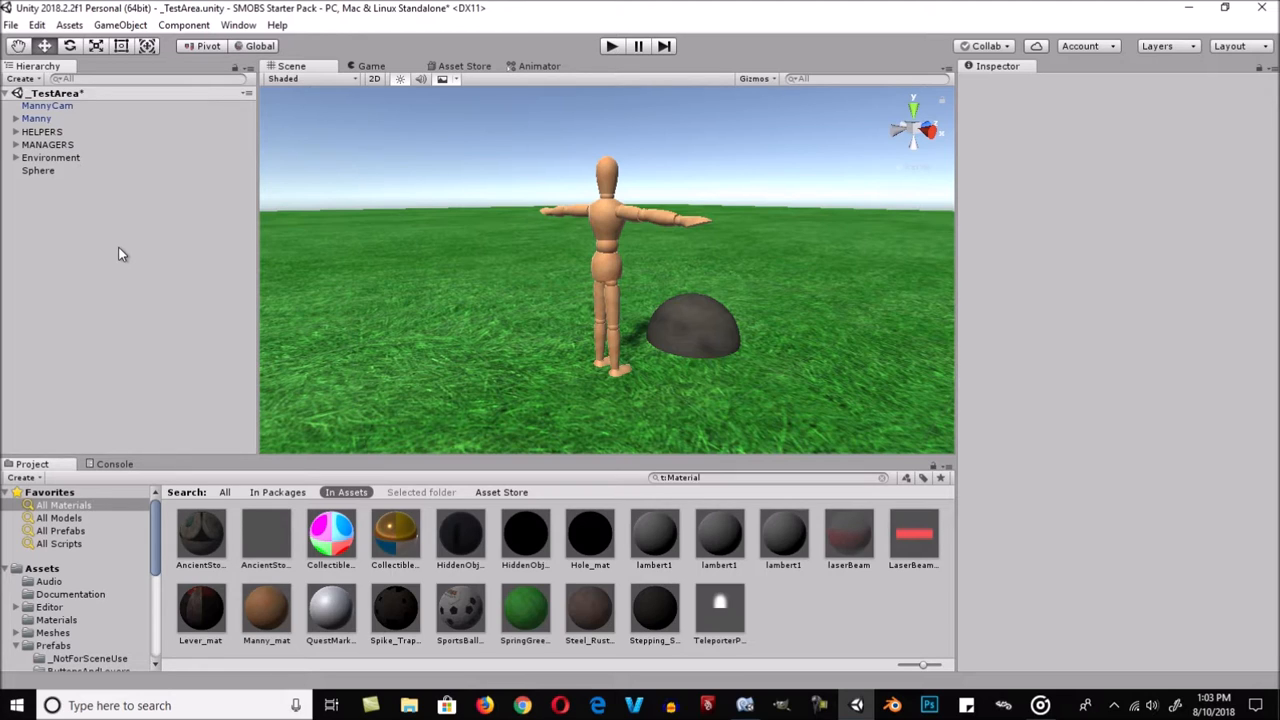
- Create an empty game object in the scene and rename it References
left_click(34, 80)
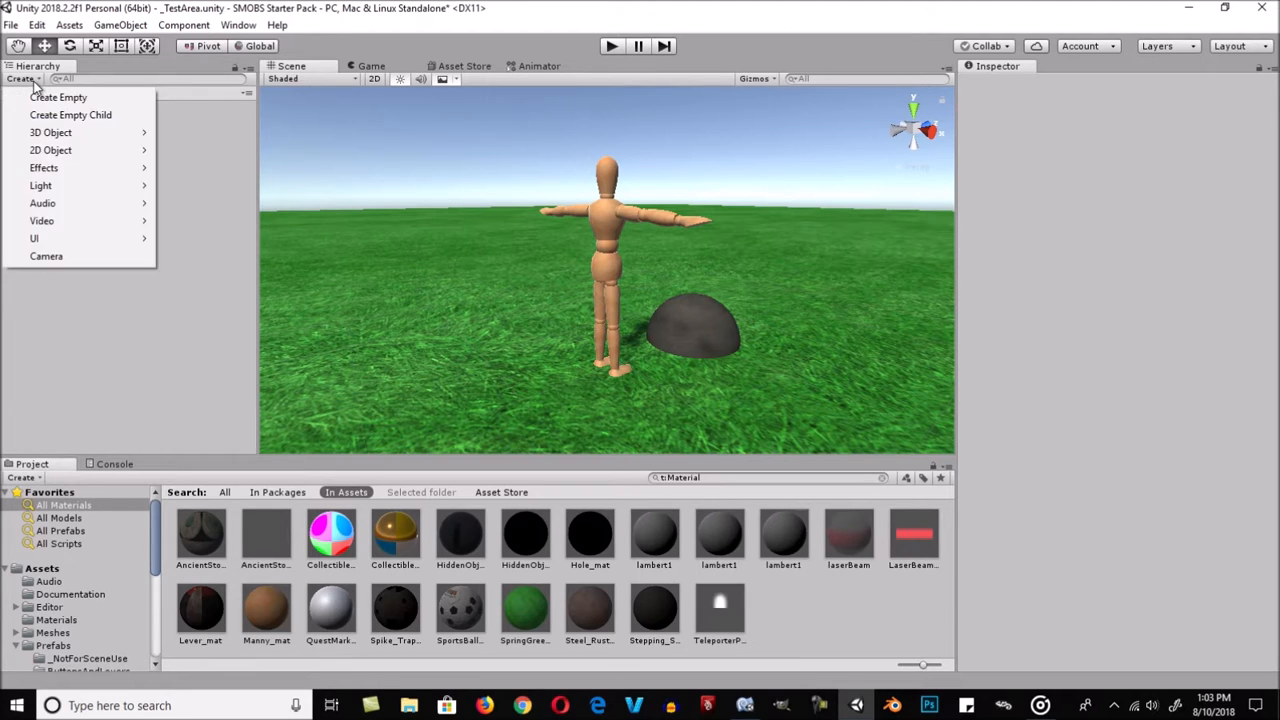
left_click(45, 97)
right_click(75, 183)
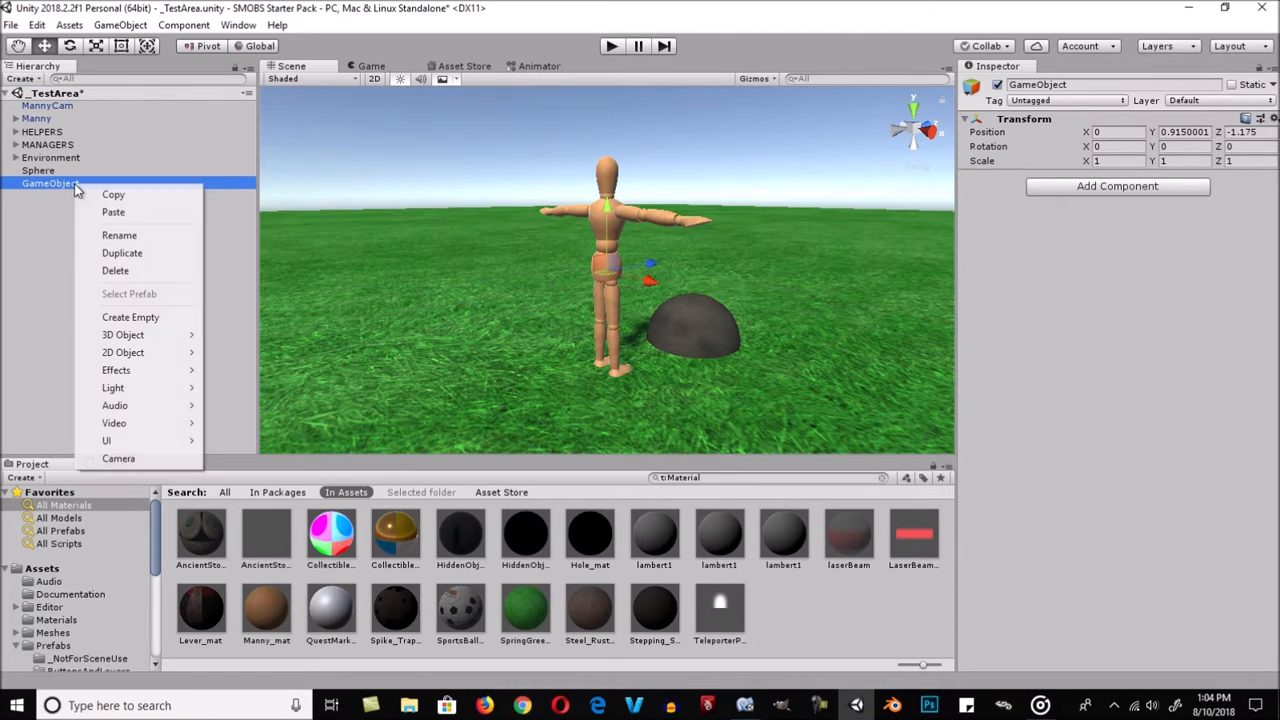
left_click(117, 235)
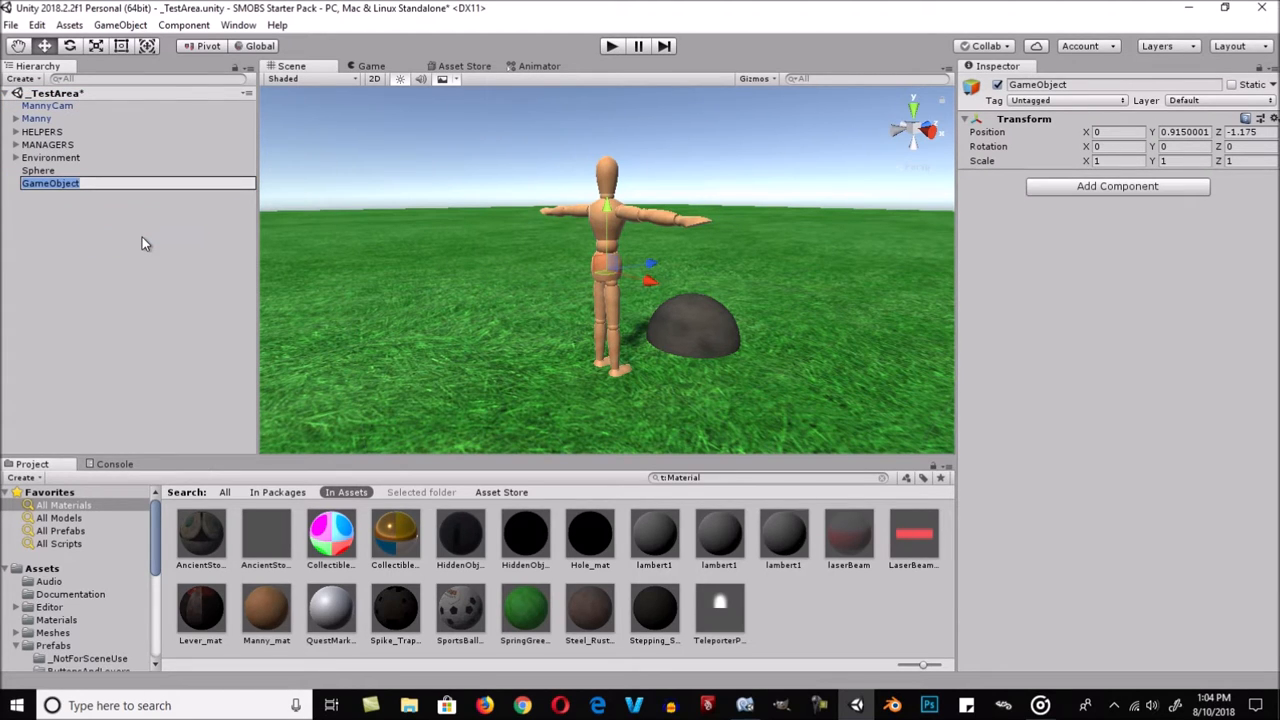
type("References")
key("Return")
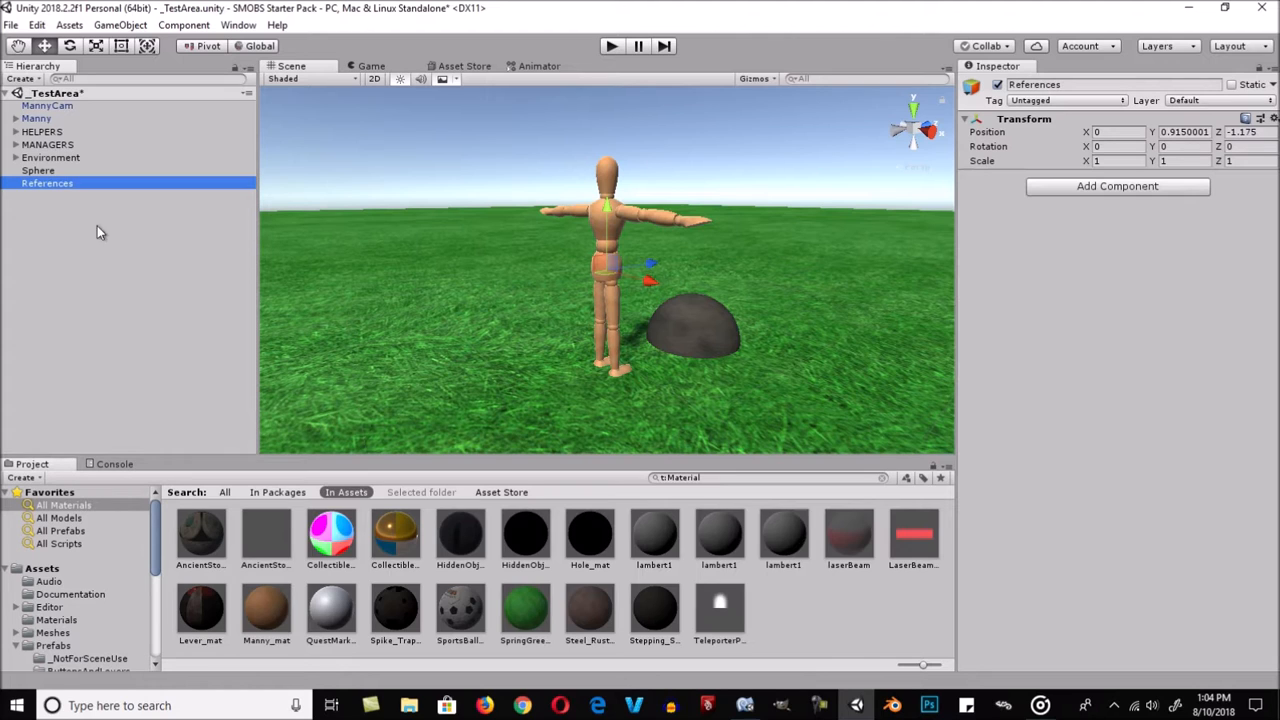
- Reset the References object's position to the origin and keep the object selected
left_click(1273, 118)
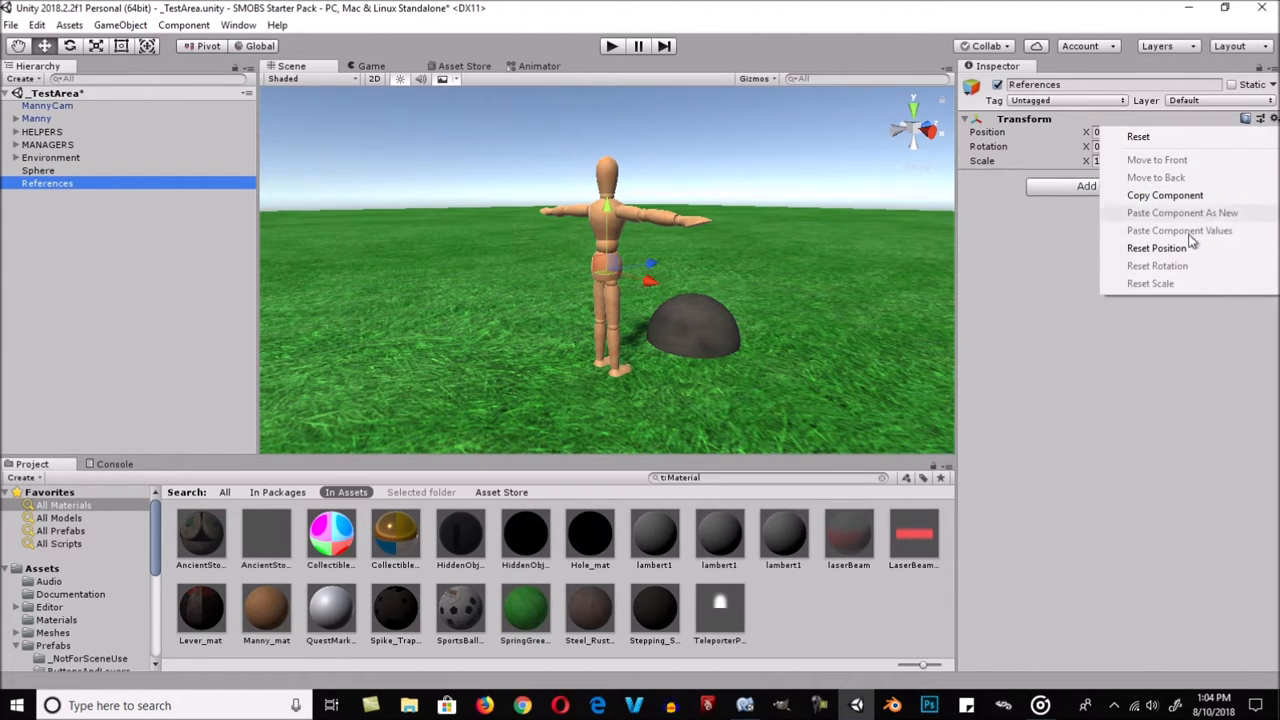
left_click(1184, 251)
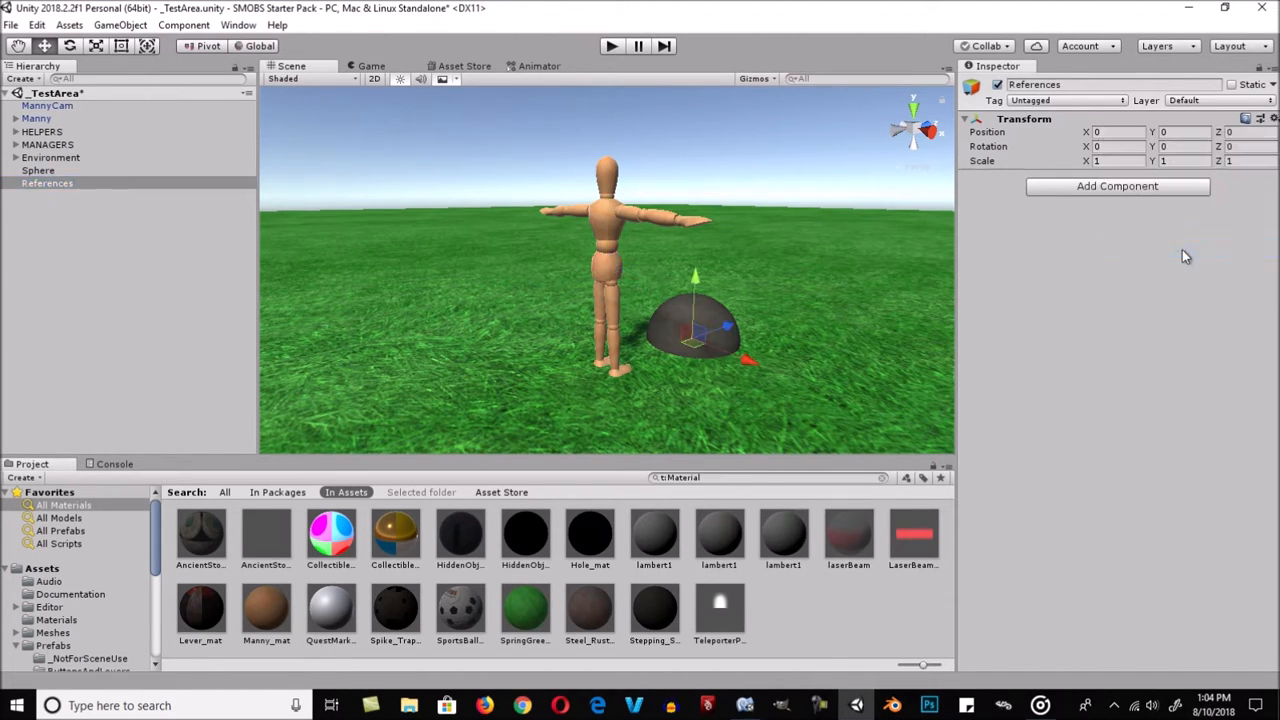
left_click(42, 183)
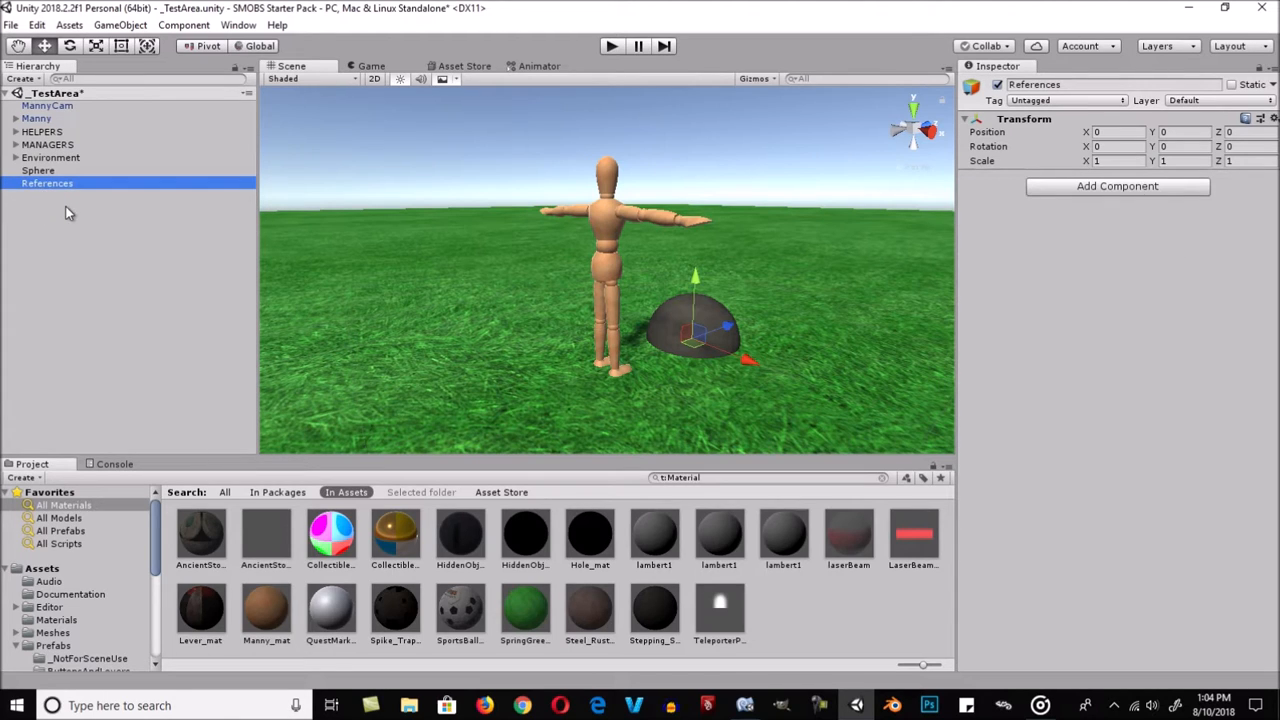
- Deactivate the References object, make the Sphere its child while leaving the Sphere itself enabled, and clear the selection
left_click(997, 84)
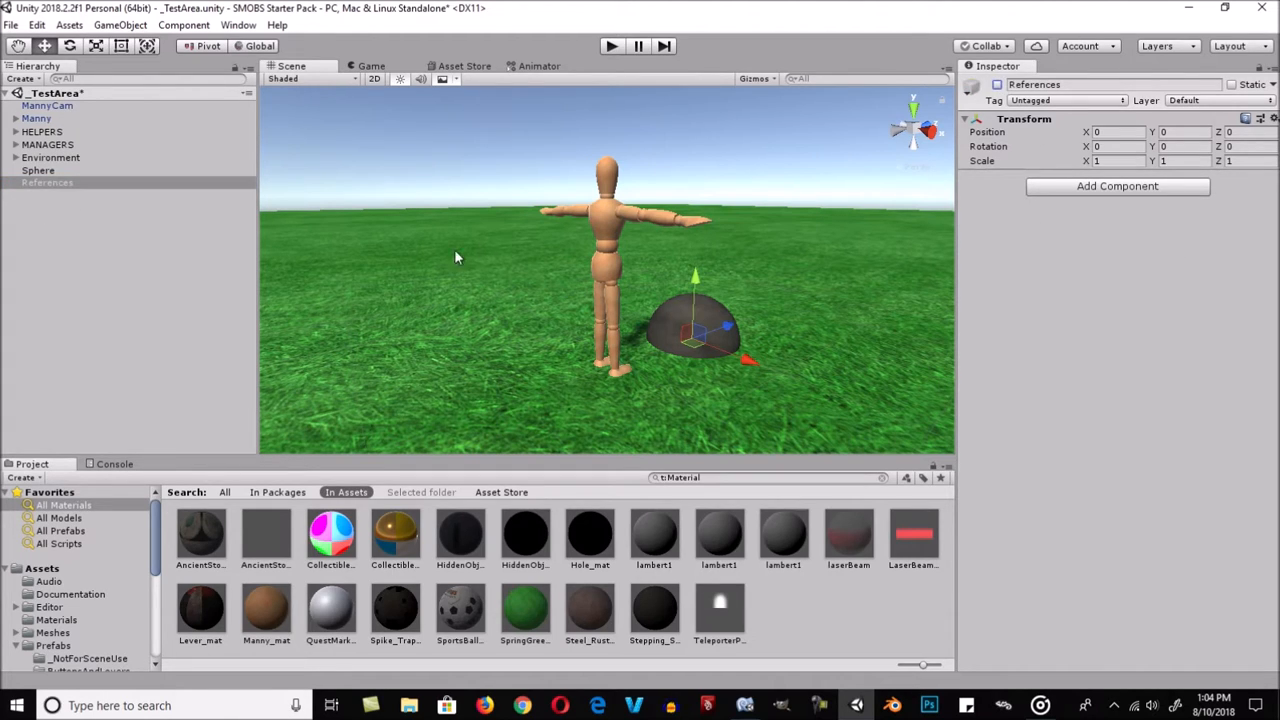
left_click(52, 171)
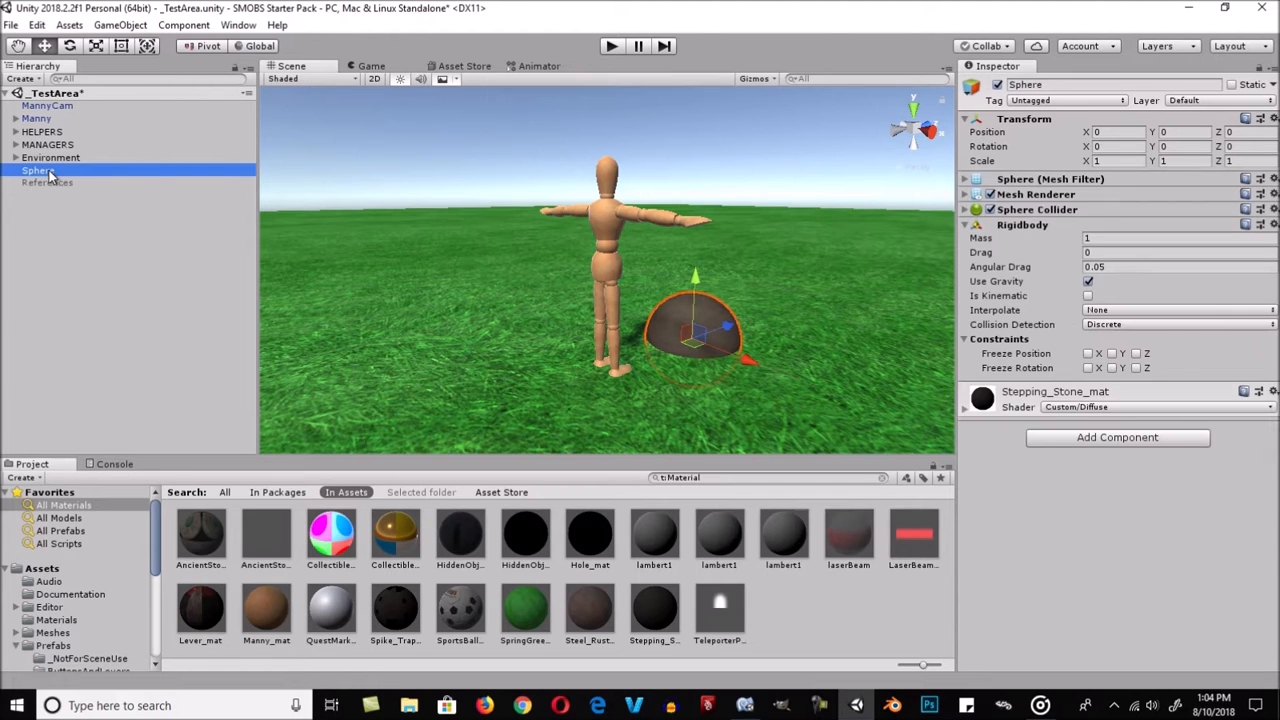
left_click_drag(52, 172, 58, 189)
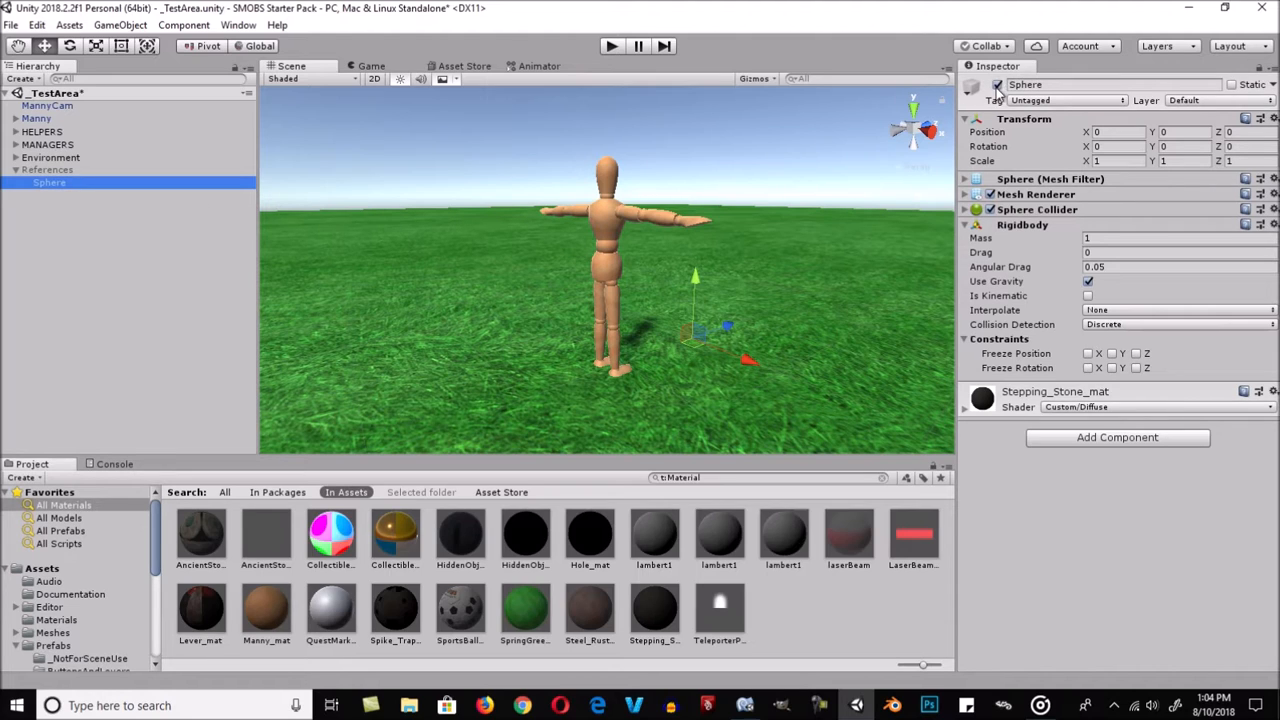
left_click(997, 86)
left_click(997, 86)
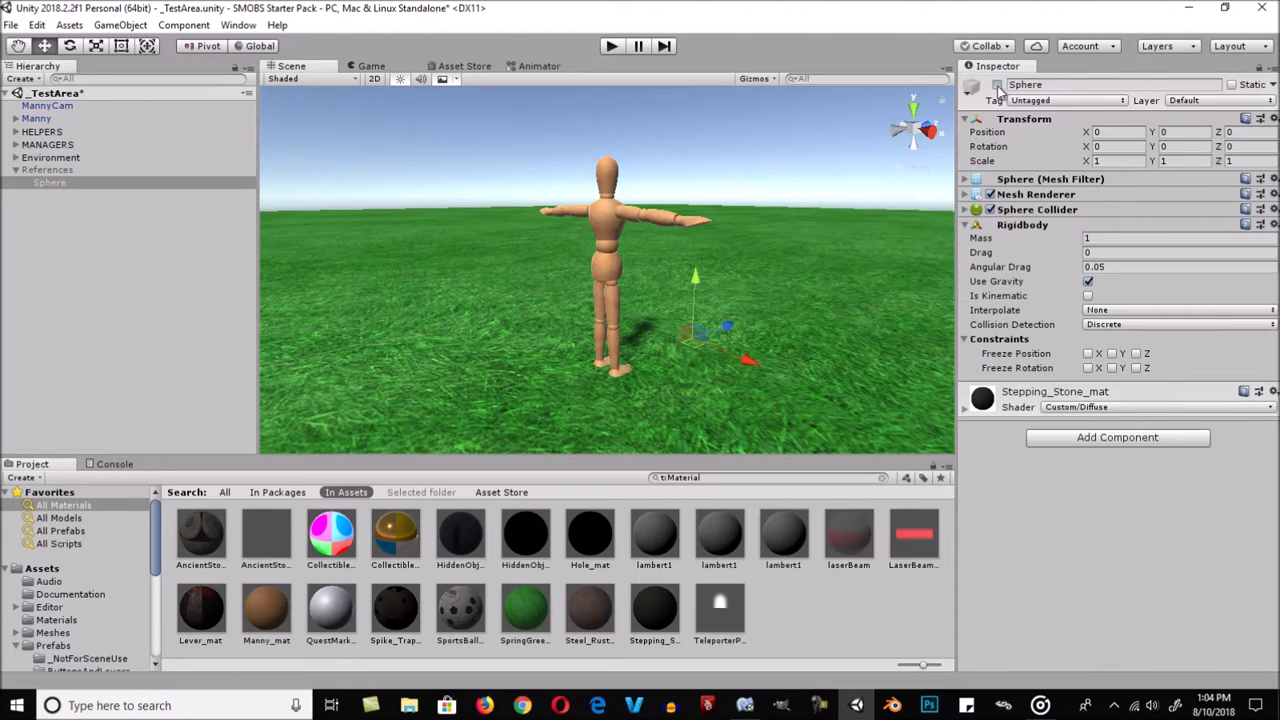
left_click(48, 171)
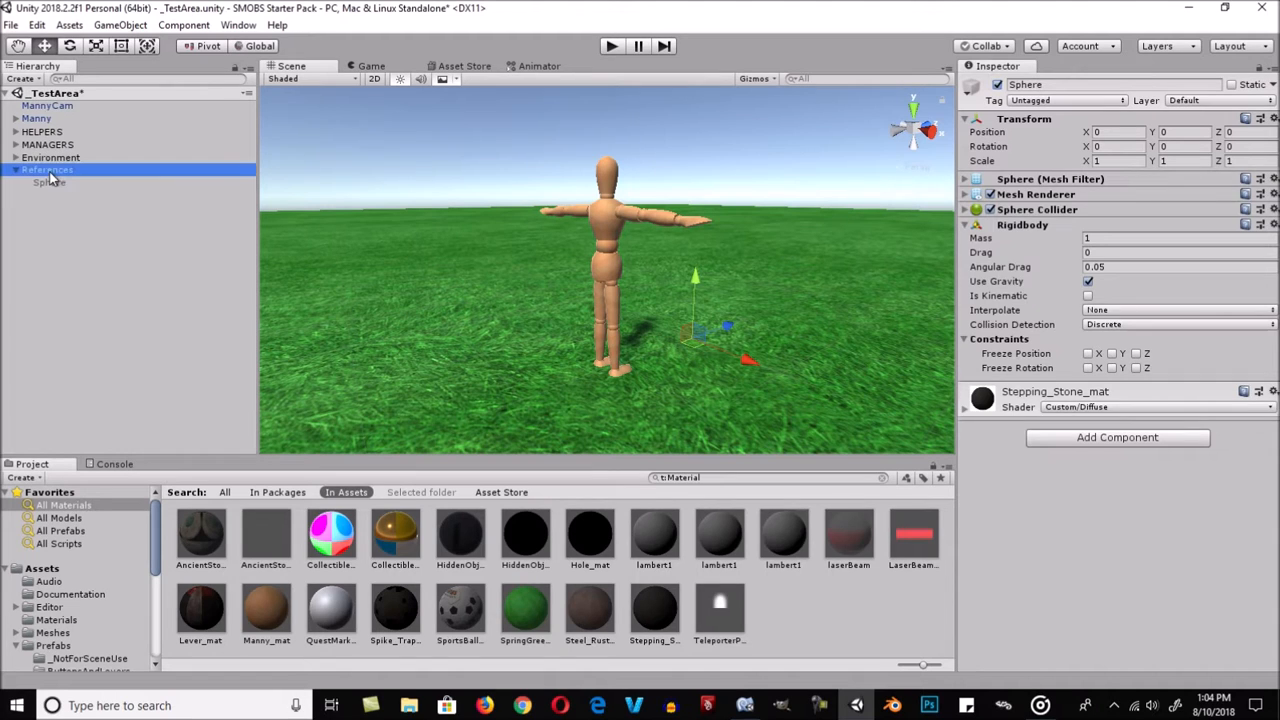
left_click(80, 278)
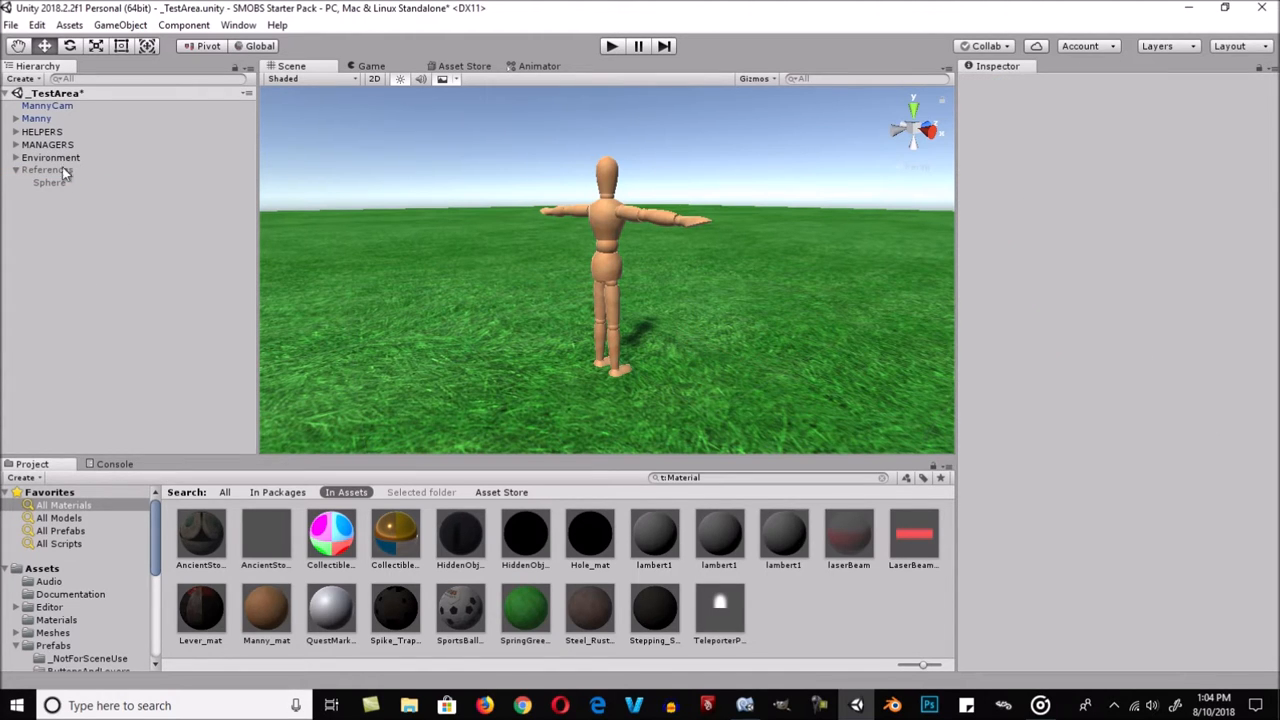
- Add the ObjectSpawner prefab from the Prefabs Utilities folder to the scene hierarchy
scroll(90, 647, "down", 5)
left_click(84, 645)
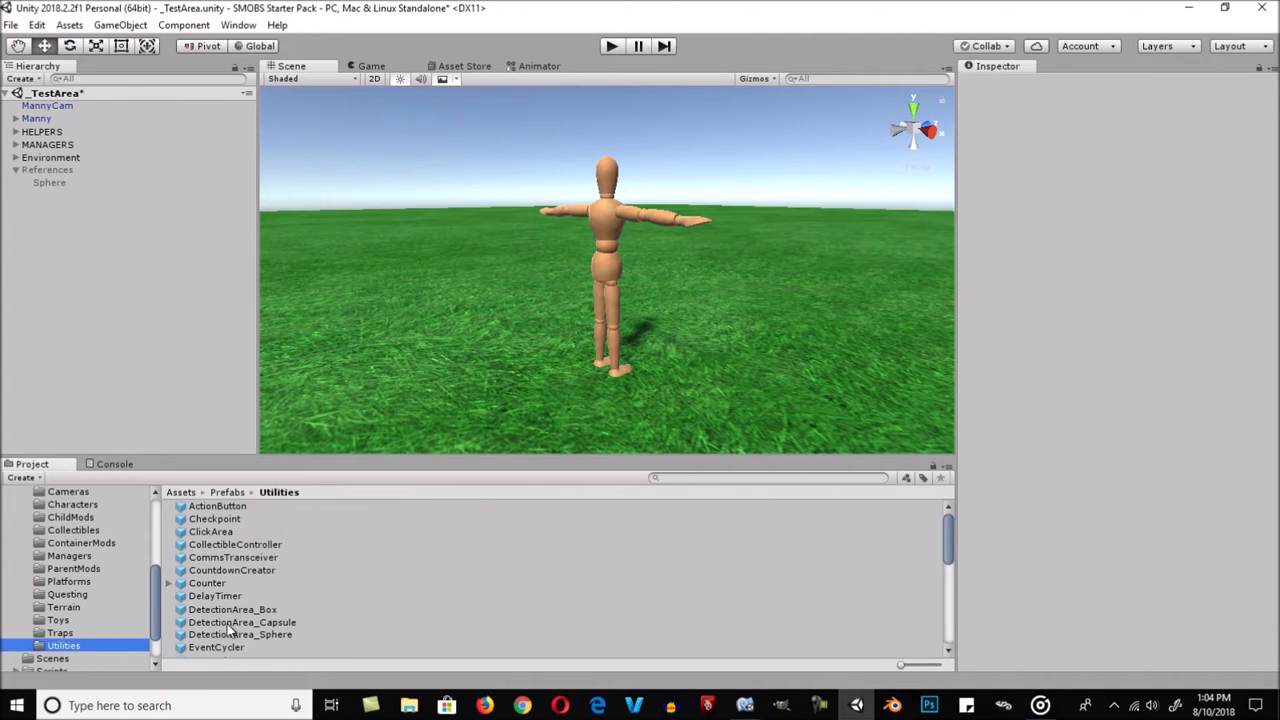
scroll(232, 612, "down", 3)
scroll(228, 590, "down", 2)
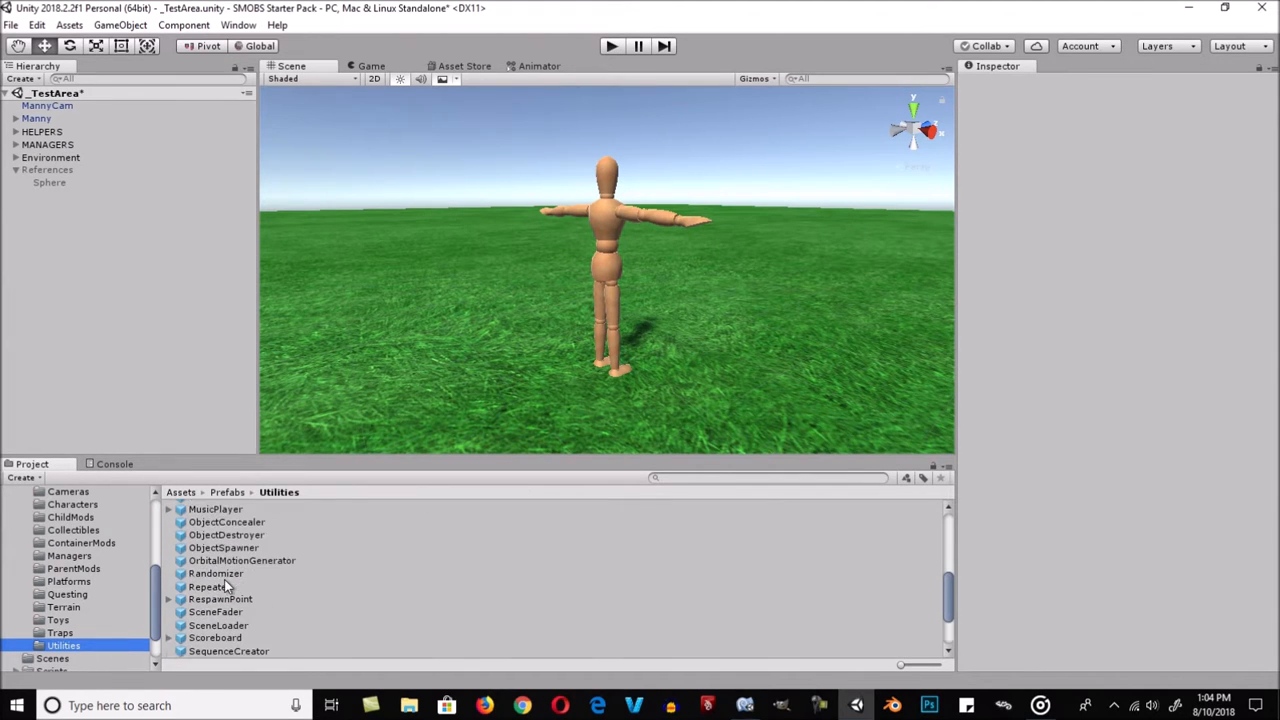
left_click_drag(224, 548, 137, 341)
- Raise the ObjectSpawner above the mannequin to a Y position of about 10.5
left_click_drag(695, 290, 697, 108)
right_click_drag(822, 265, 362, 287, "alt")
left_click_drag(627, 181, 616, 45)
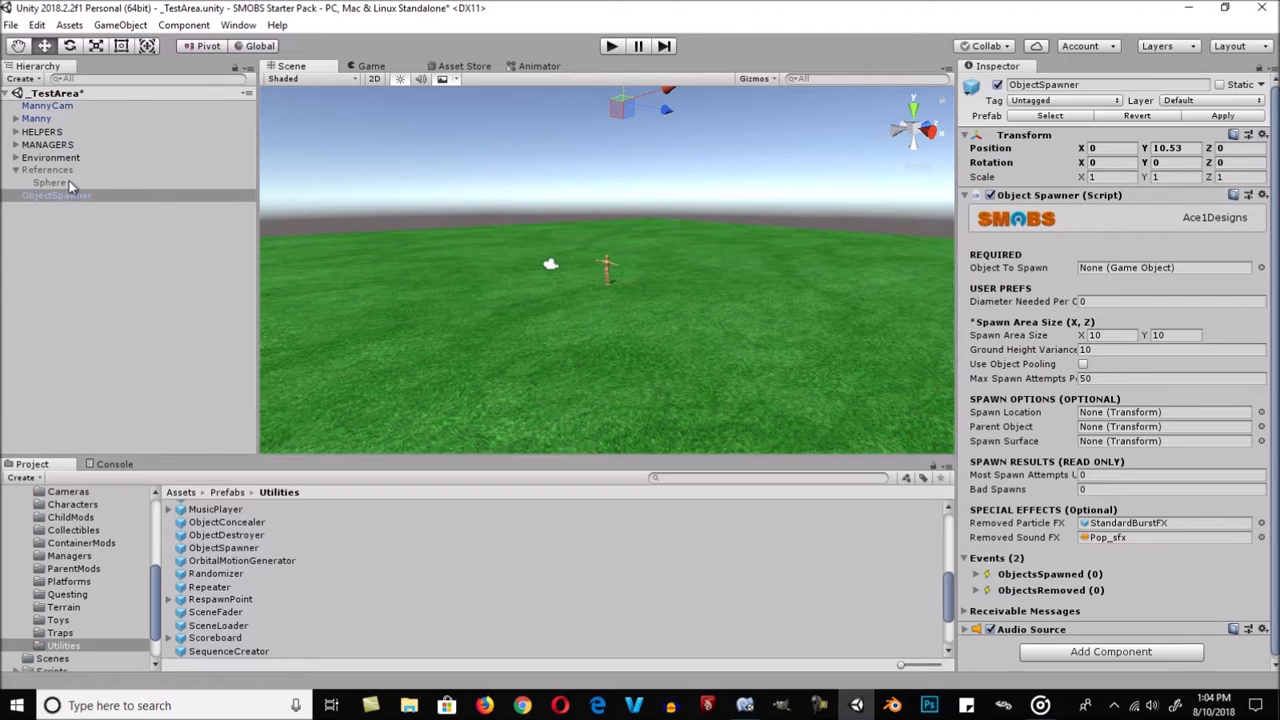
- Assign the Sphere as the ObjectSpawner's Object To Spawn and set the diameter needed per object to 10
left_click_drag(62, 182, 1100, 275)
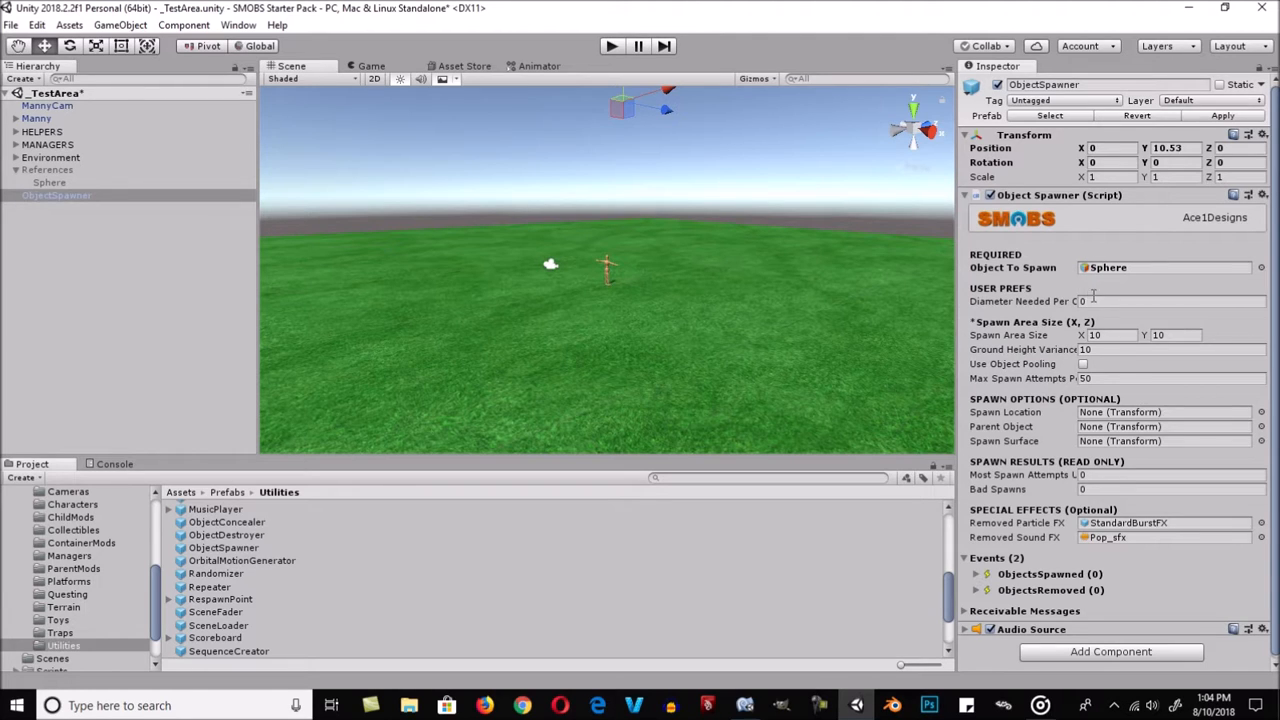
left_click(1098, 299)
type("10")
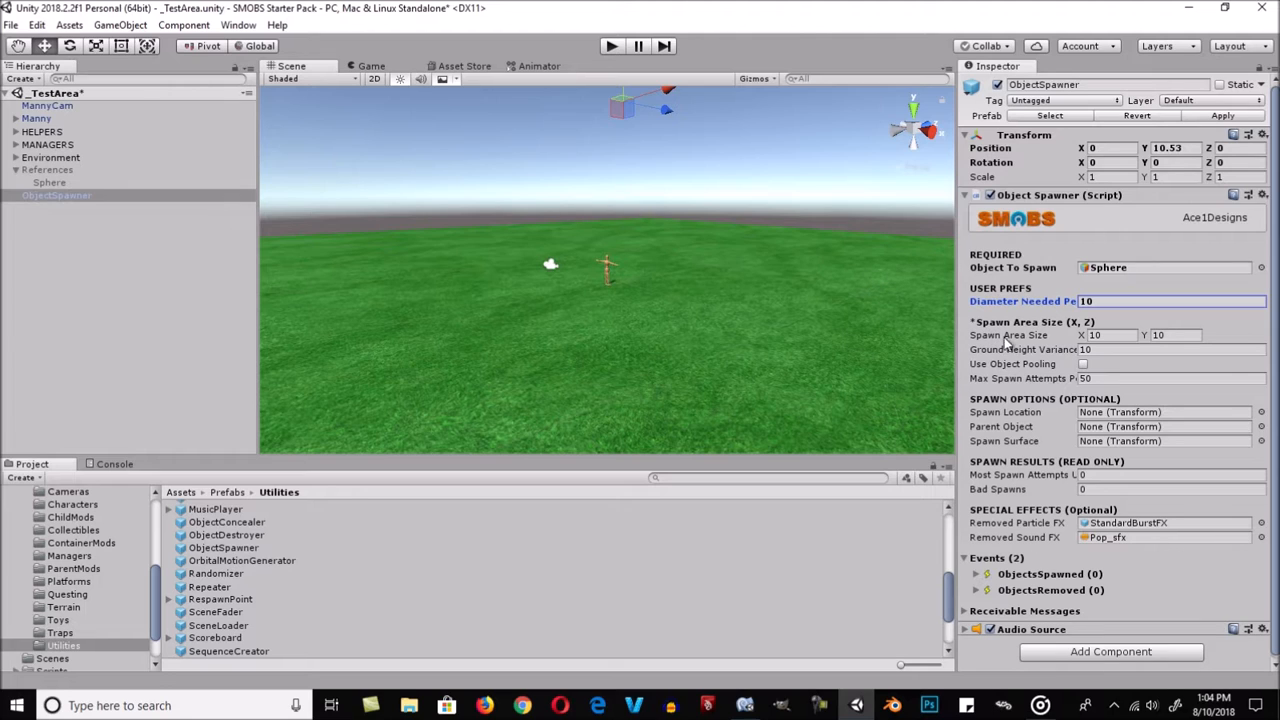
- Set the ObjectSpawner's spawn area size to 40 by 40
left_click(1110, 335)
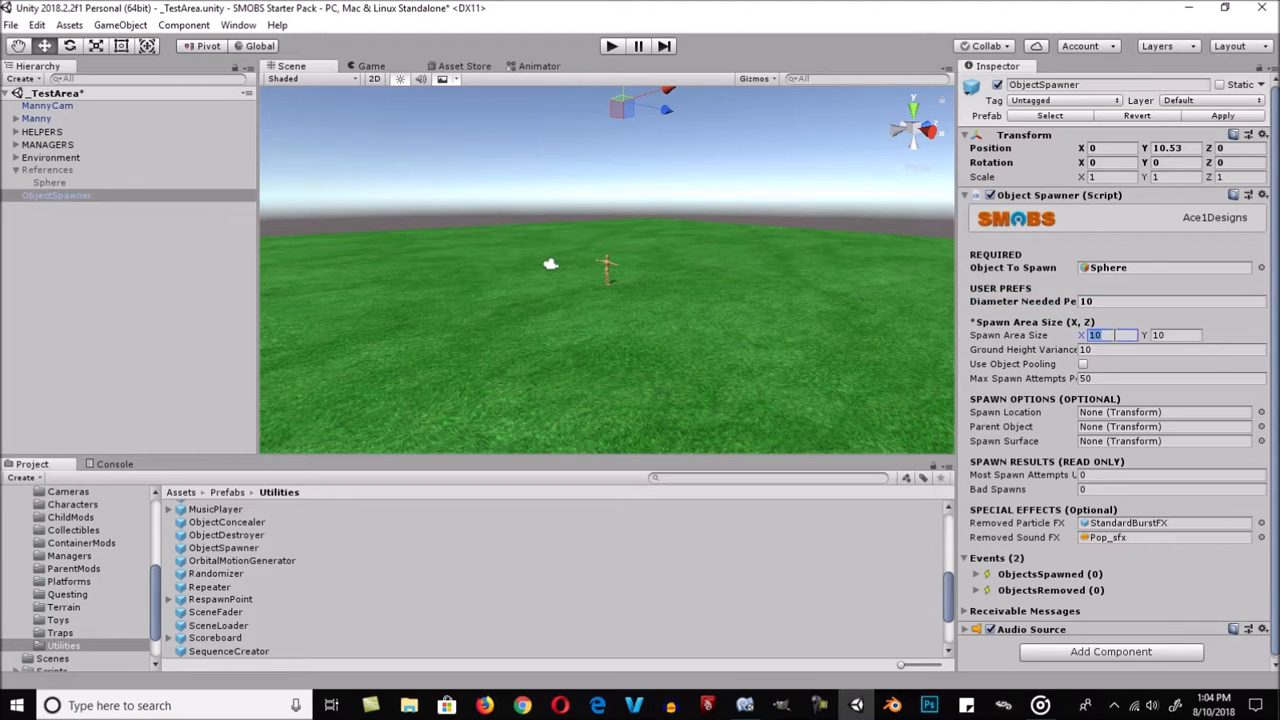
type("40")
left_click(1172, 335)
type("40")
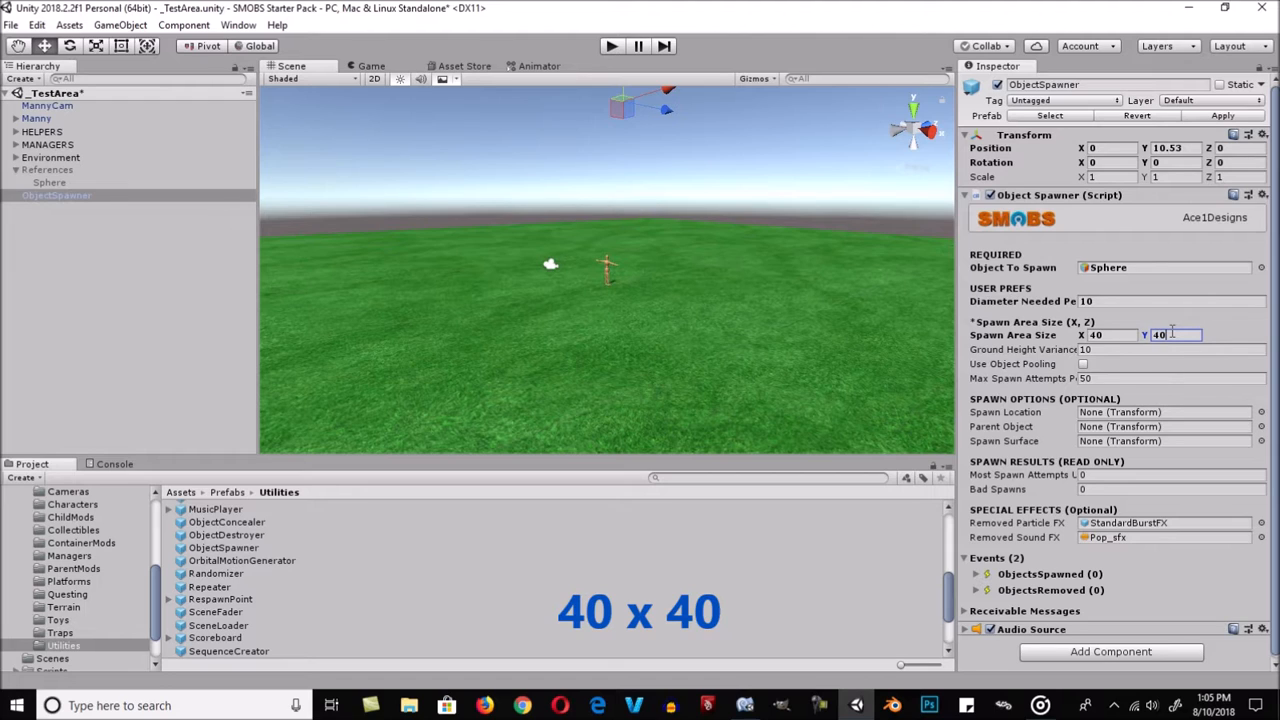
- Set the ObjectSpawner's ground height variance to 1 and enable object pooling
left_click(1116, 349)
type("1")
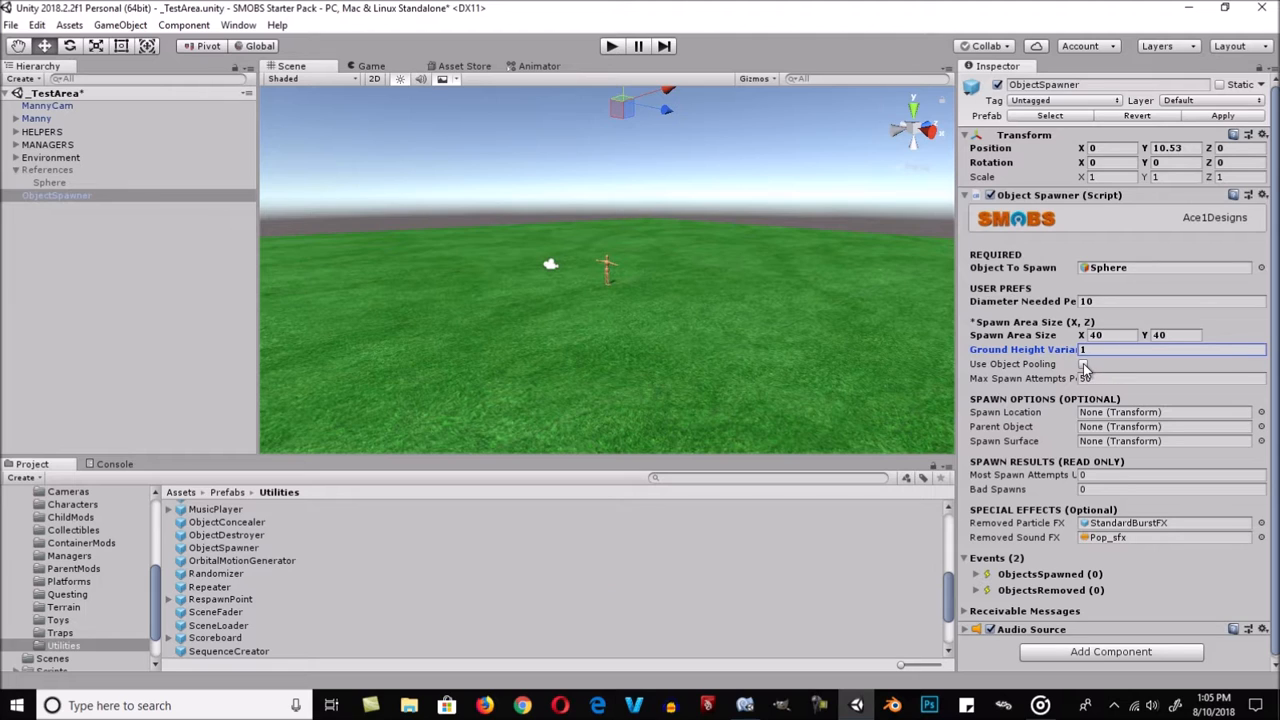
left_click(1090, 366)
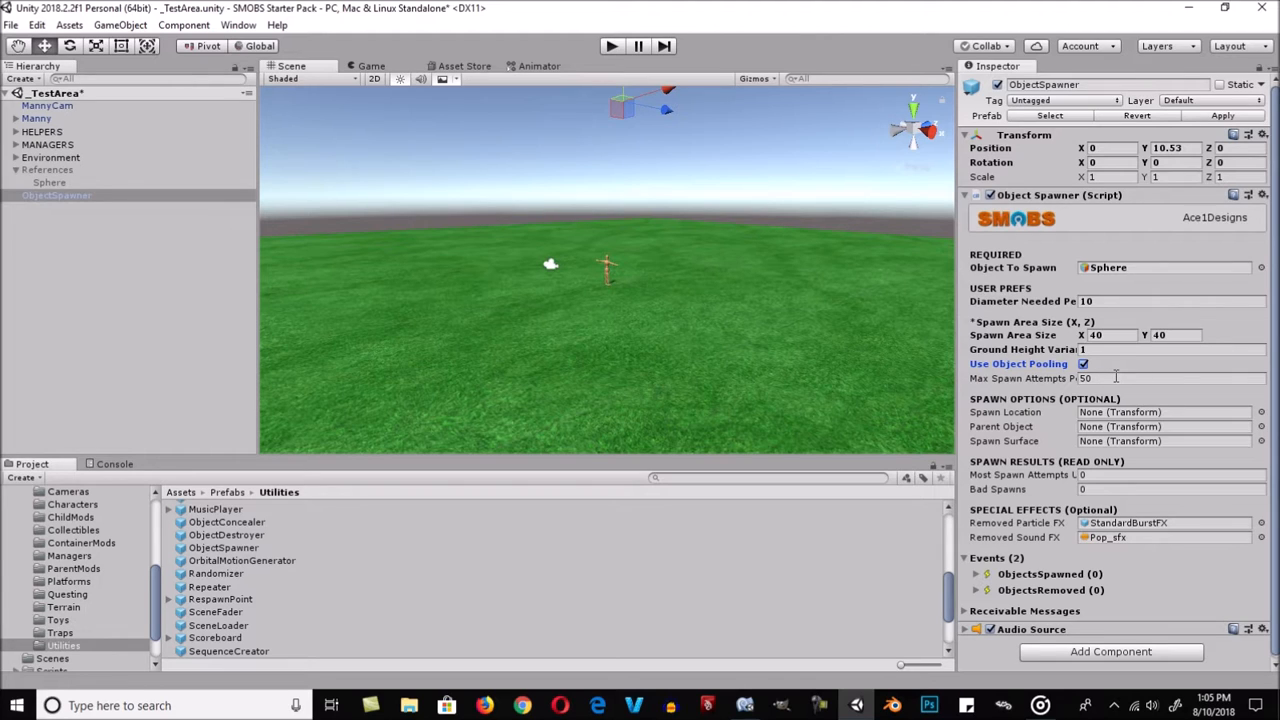
- Replace the ObjectSpawner's removed sound effect with BallKick_sfx from the Audio folder
left_click(1103, 540)
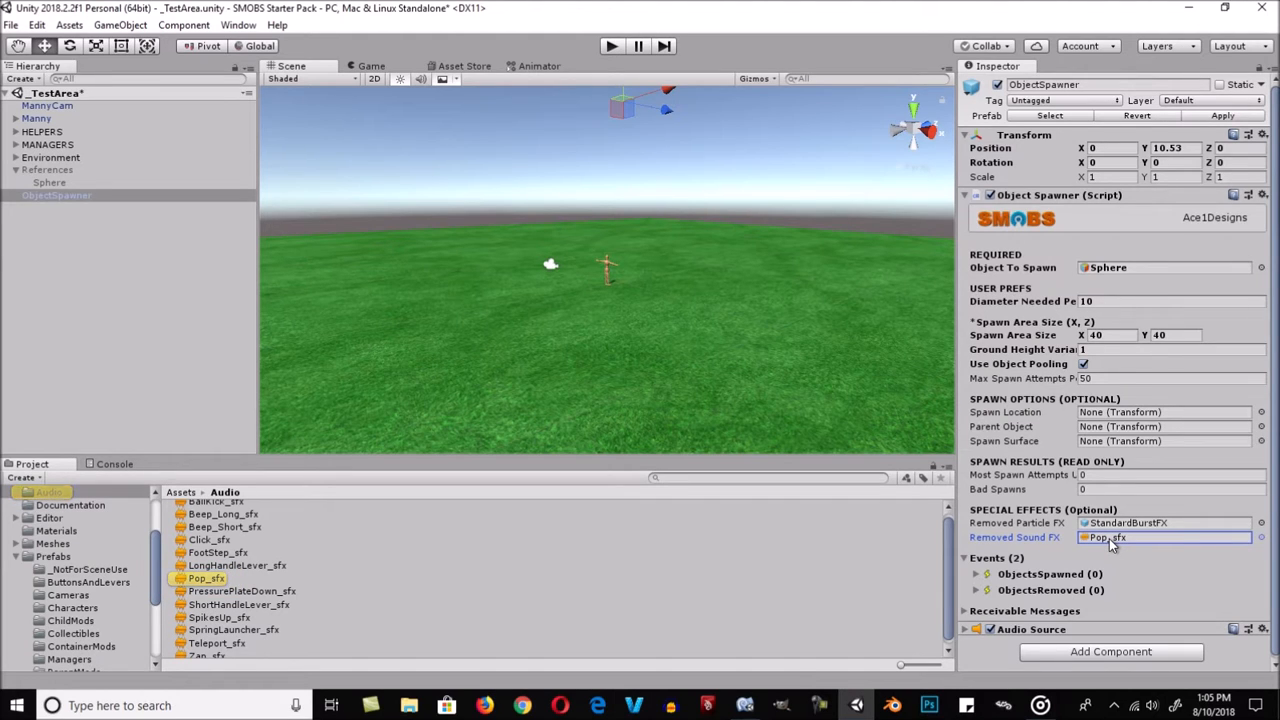
scroll(562, 579, "up", 1)
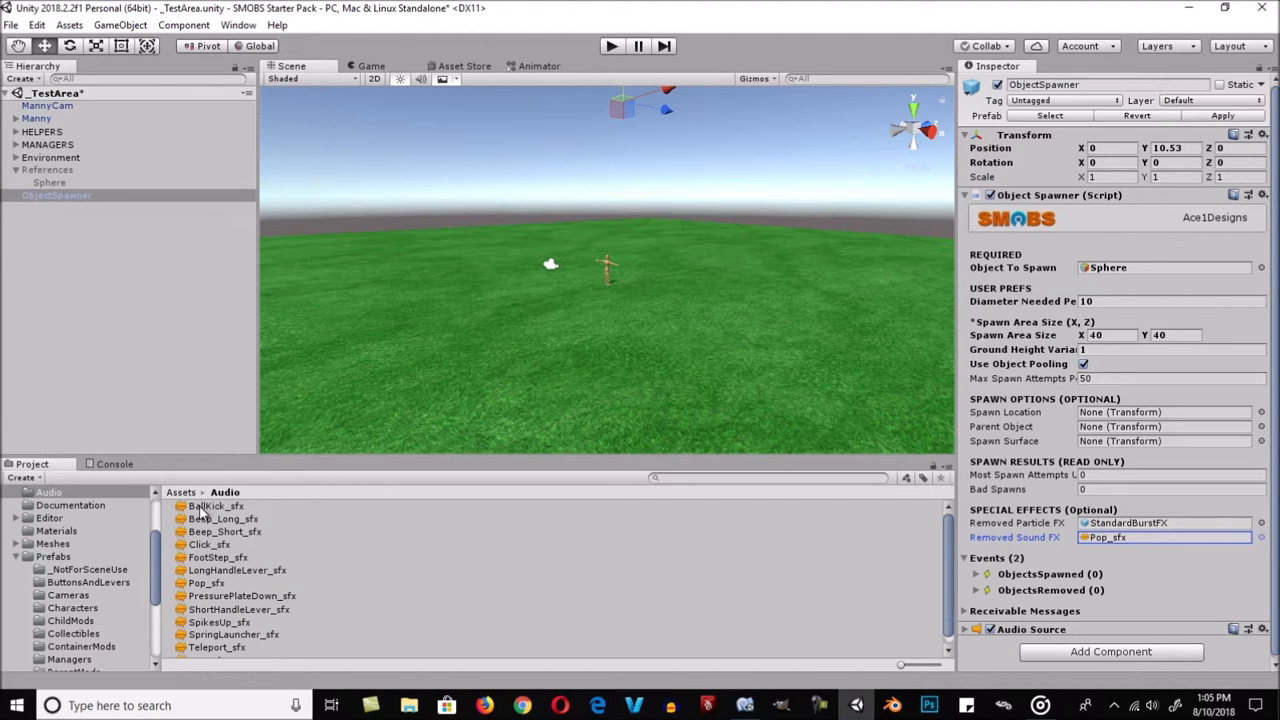
left_click_drag(222, 510, 1131, 543)
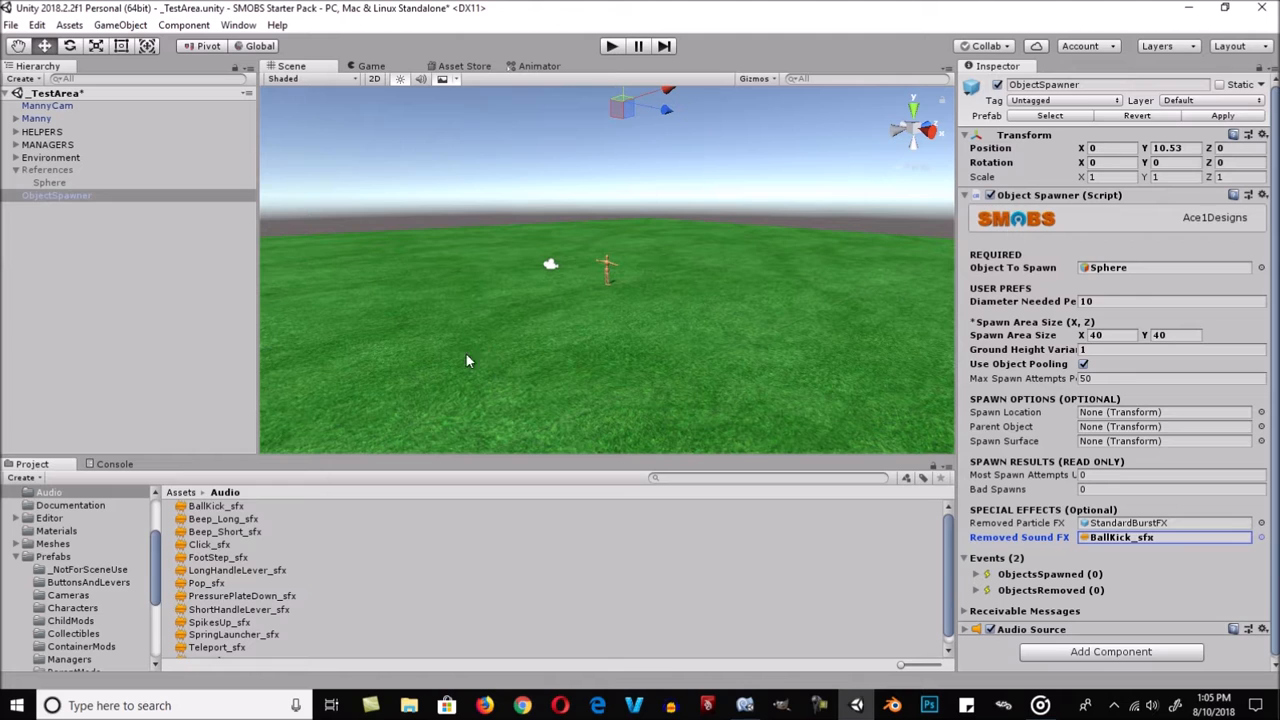
- Add the Repeater prefab from the Prefabs Utilities folder to the scene hierarchy
scroll(97, 579, "down", 5)
left_click(76, 603)
scroll(224, 590, "down", 3)
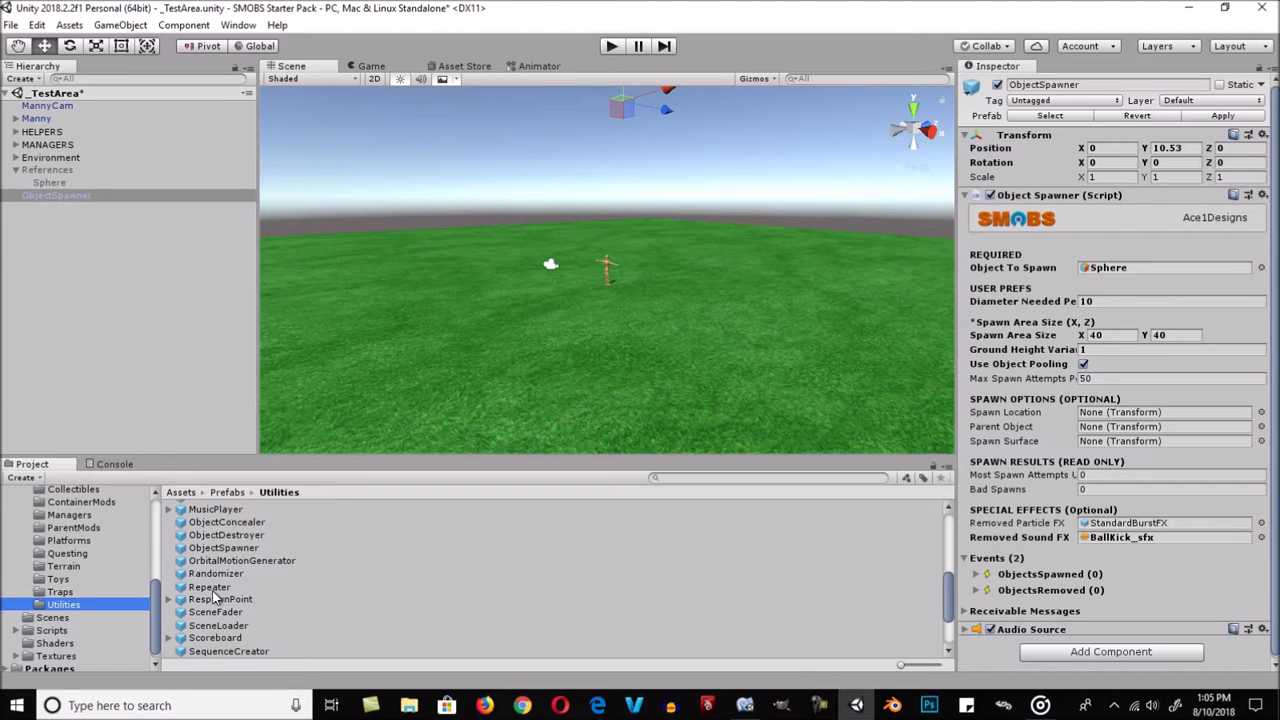
left_click(210, 588)
left_click_drag(210, 590, 117, 331)
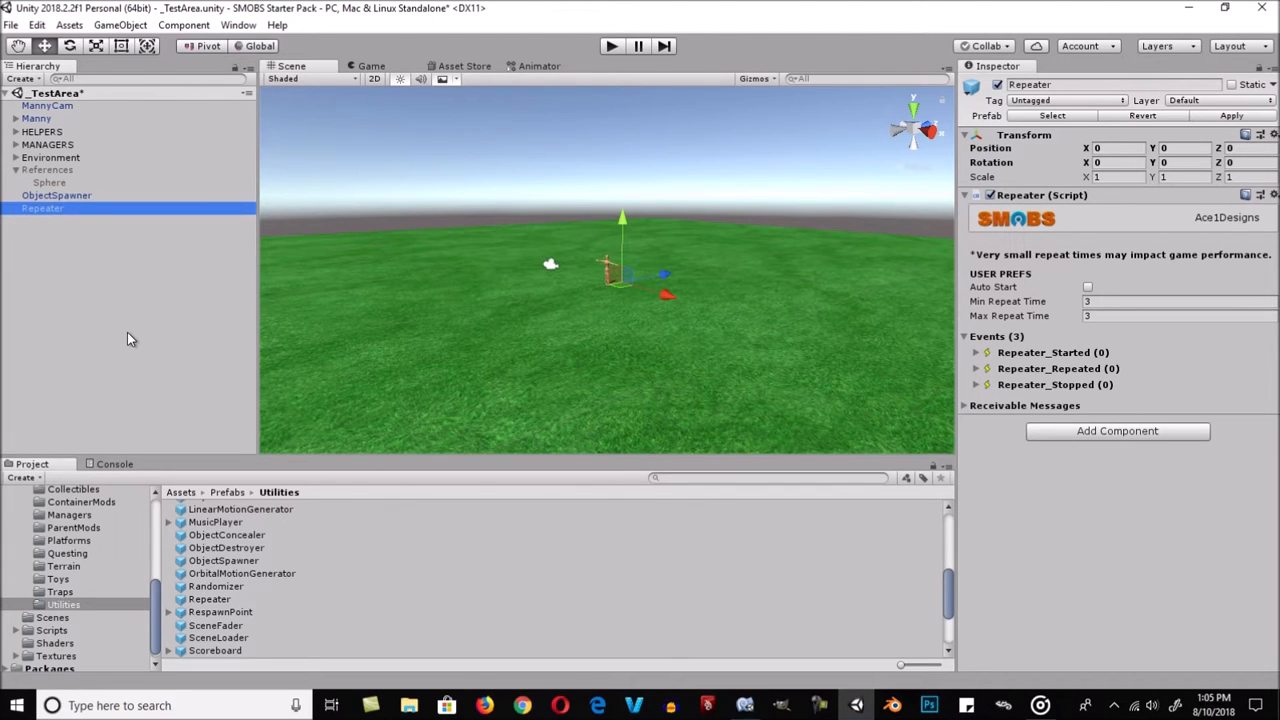
- Enable Auto Start on the Repeater and set its minimum repeat time to 0.2 and maximum to 0.7
left_click(1088, 288)
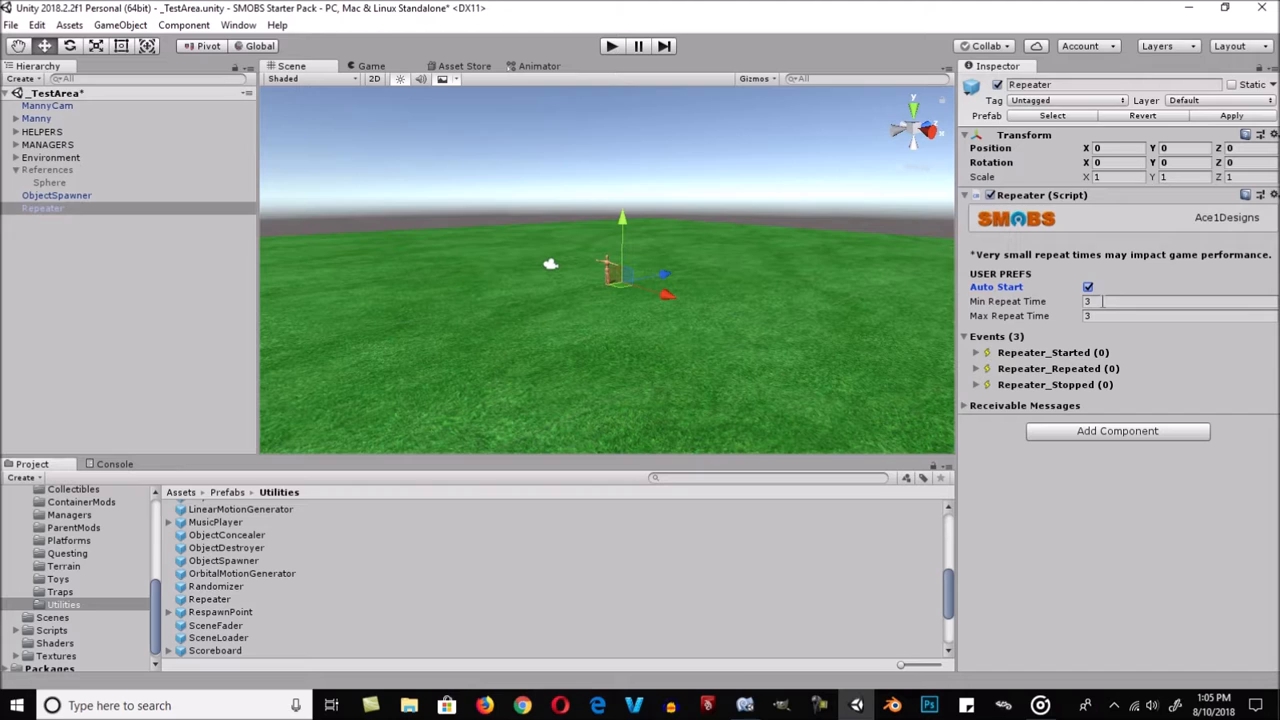
left_click(1102, 300)
type("0.2")
left_click(1106, 316)
type(".7")
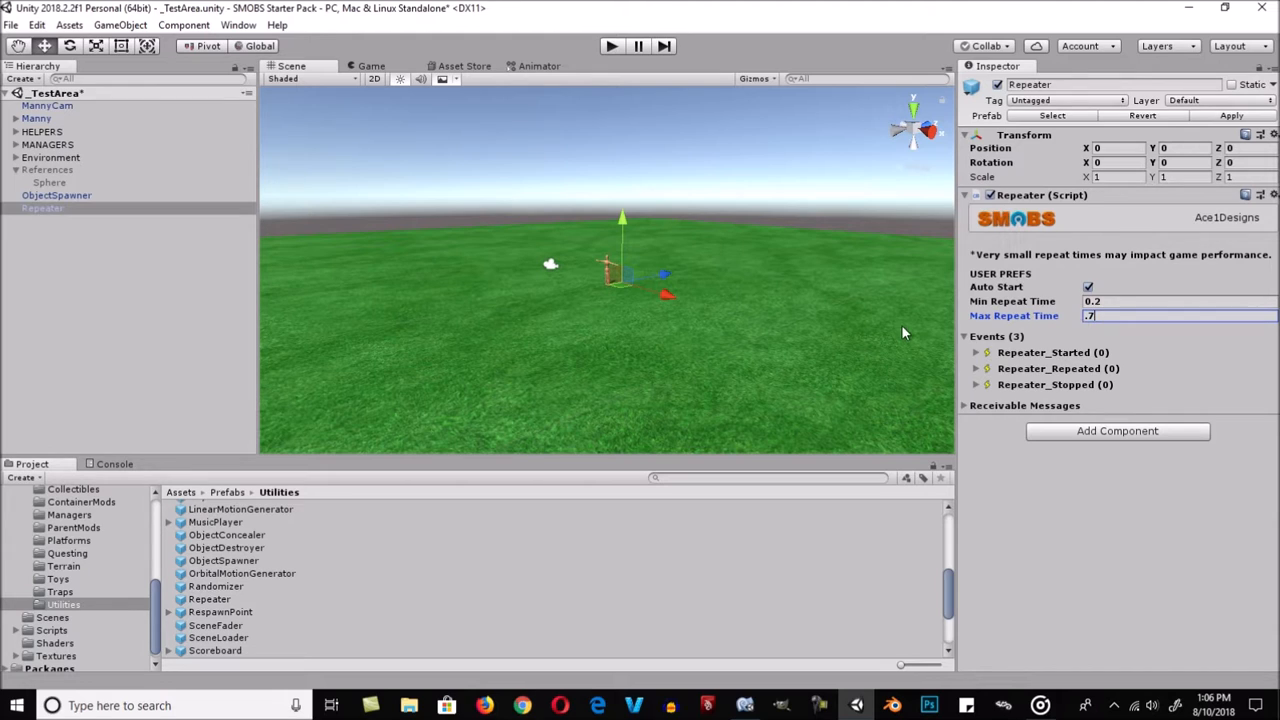
left_click(1119, 301)
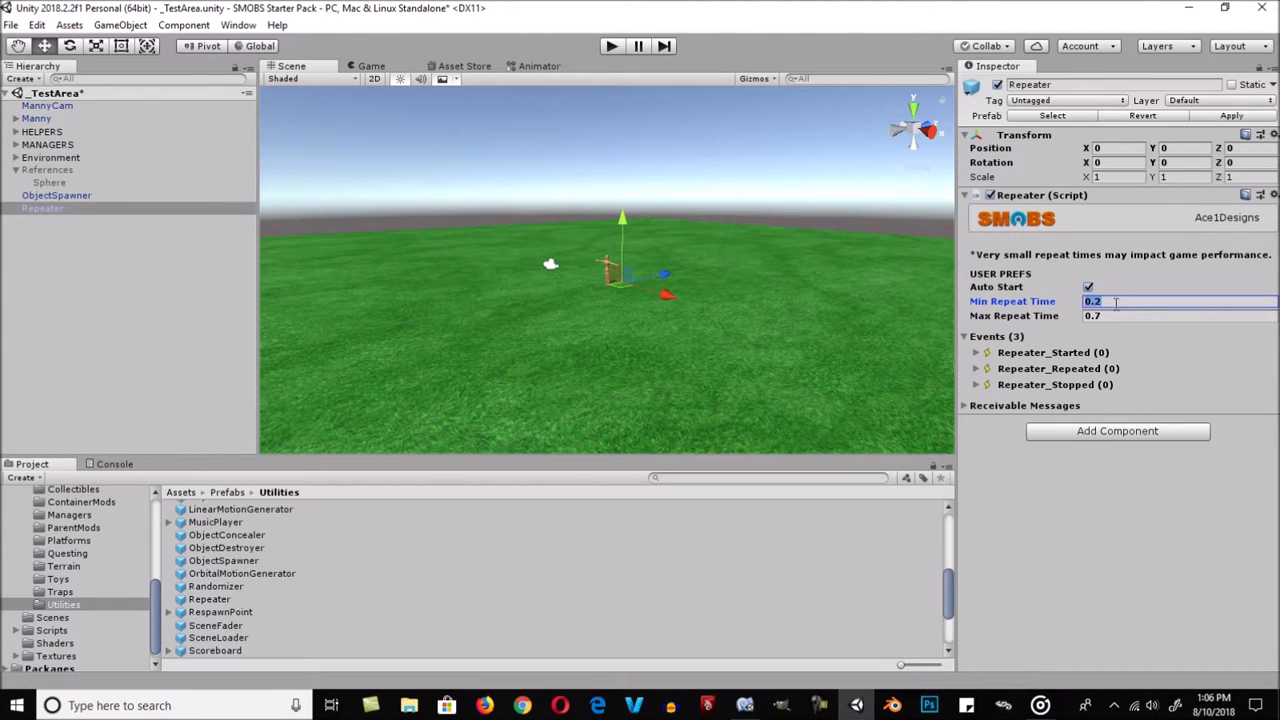
left_click(1118, 316)
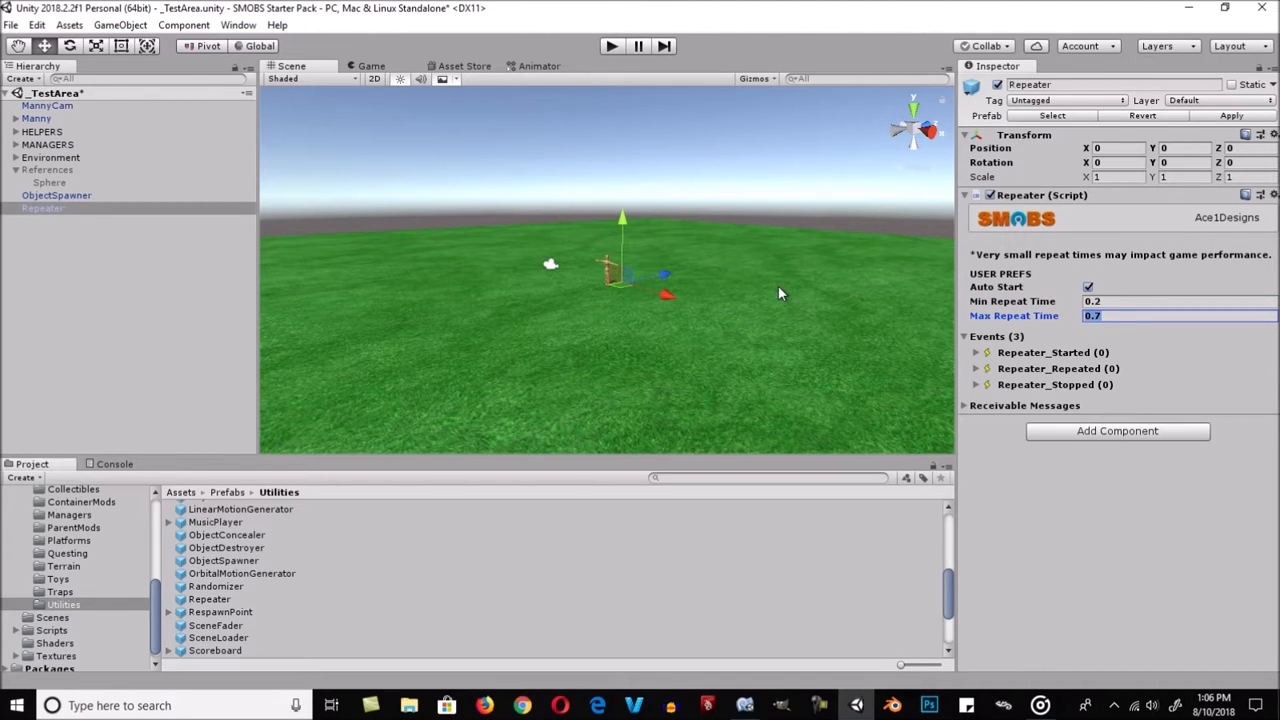
- Make the Repeater_Repeated event send SpawnObjects to the ObjectSpawner with howMany set to 1
left_click(977, 369)
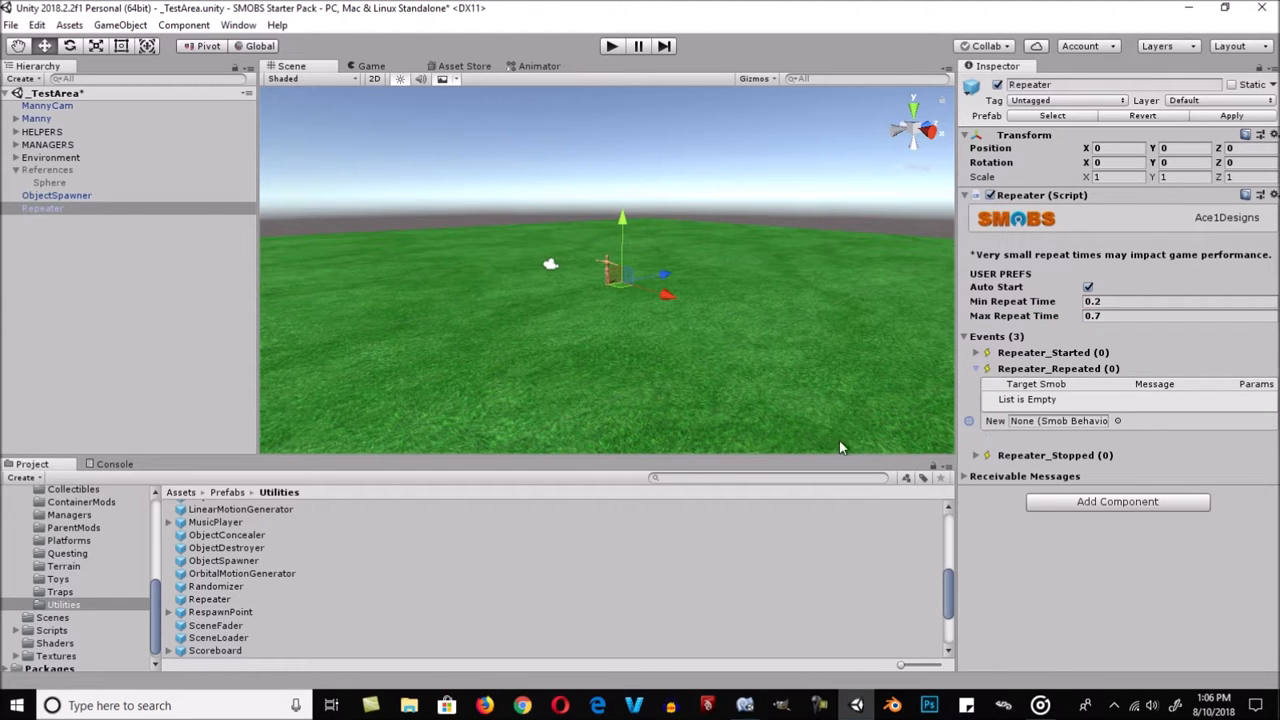
left_click_drag(75, 198, 1060, 421)
left_click(1170, 421)
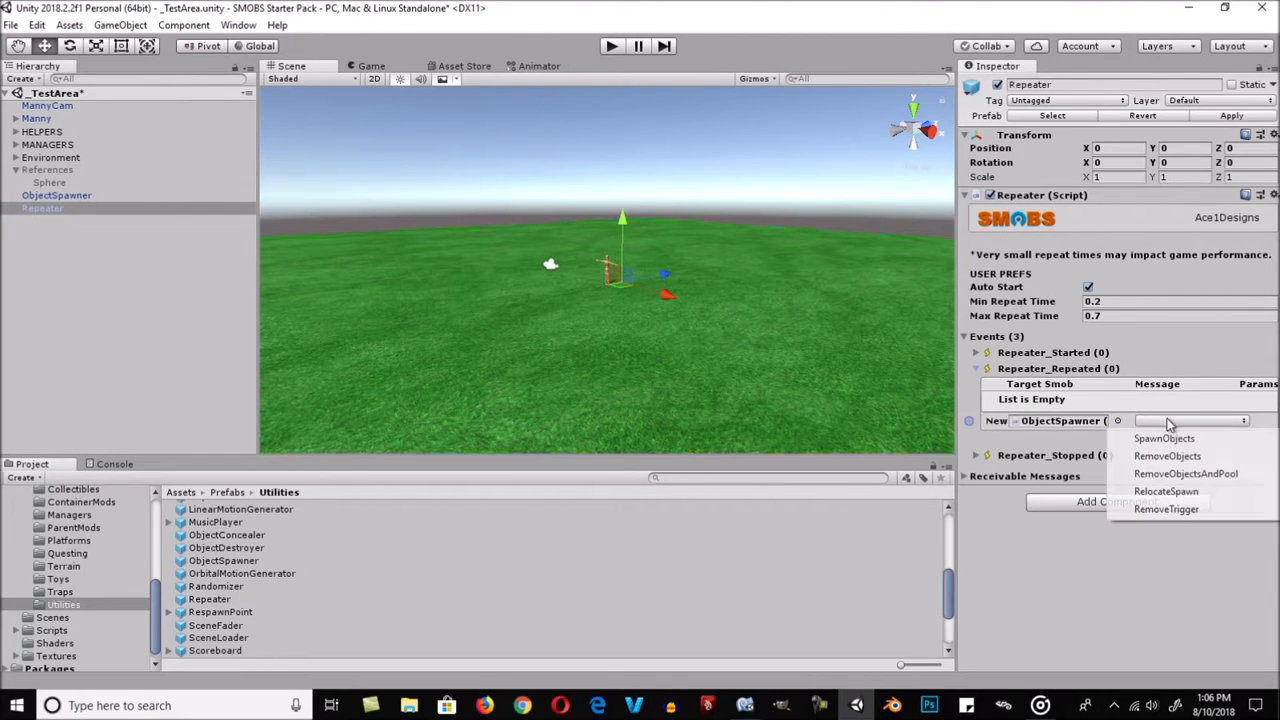
left_click(1179, 443)
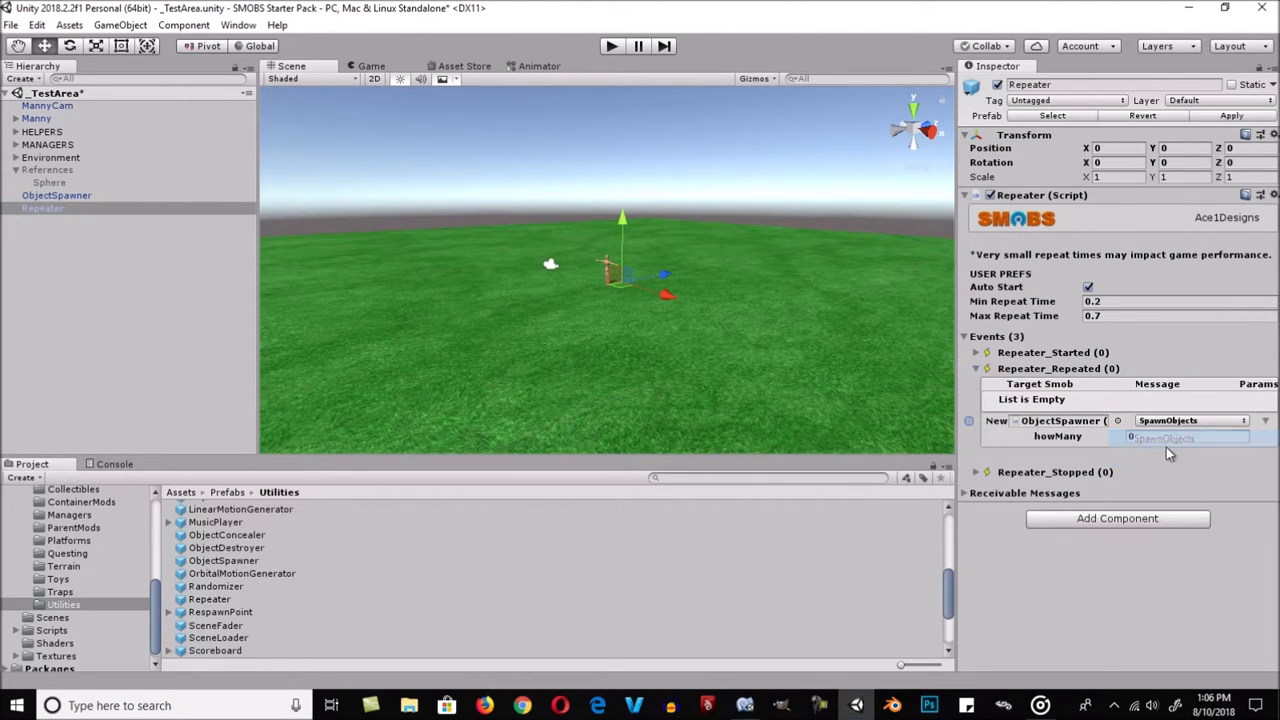
left_click(1146, 436)
type("1")
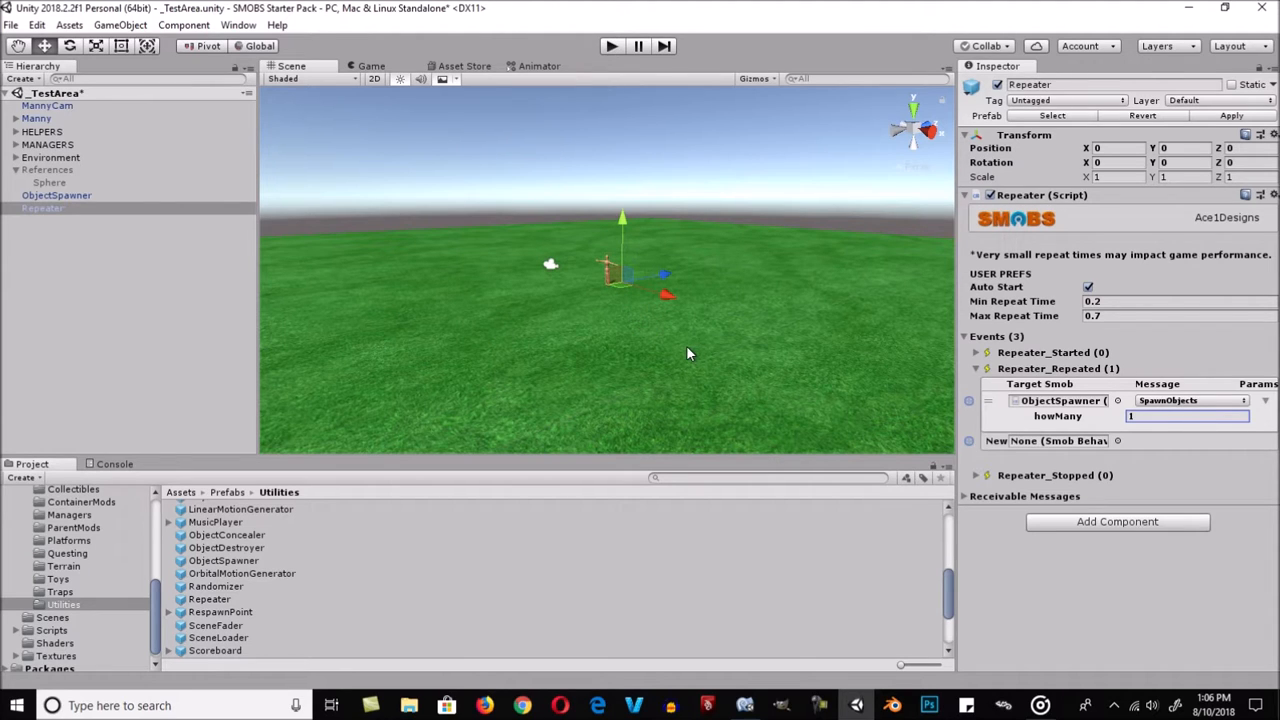
- Add the DetectionArea_Box prefab from Utilities to the scene hierarchy, keeping its Box Collider settings expanded
scroll(224, 612, "up", 5)
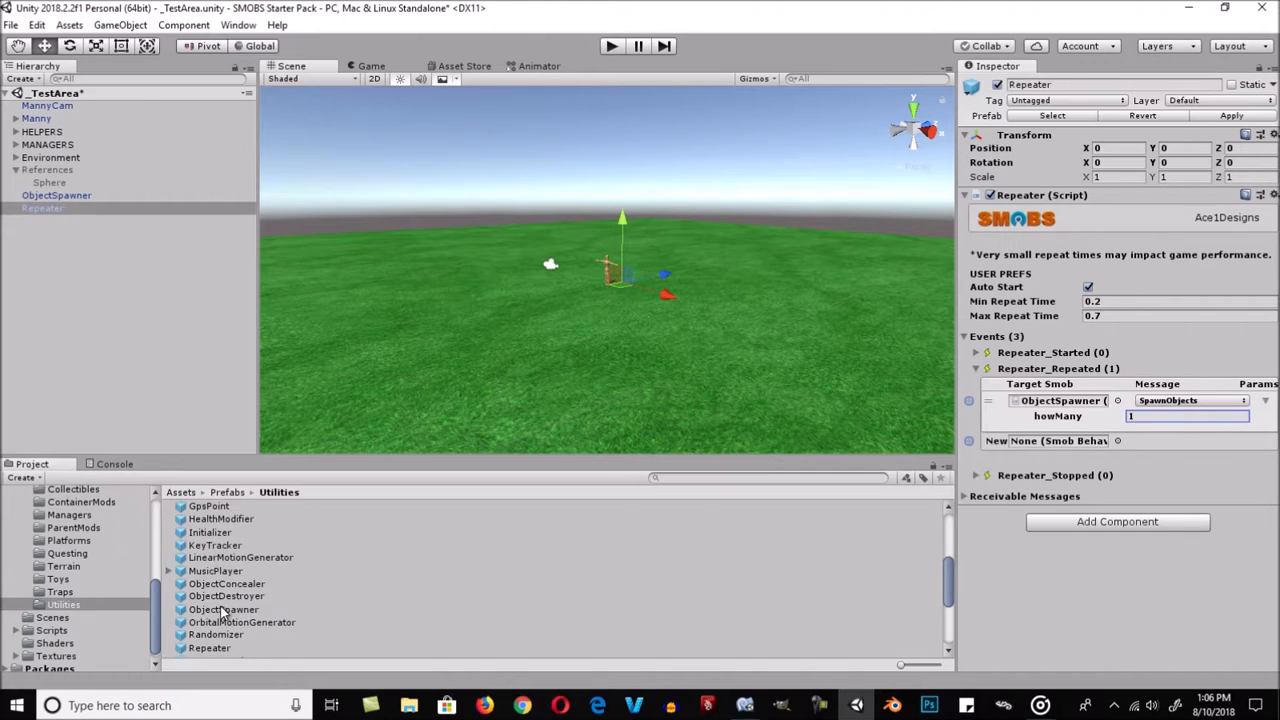
scroll(224, 612, "up", 2)
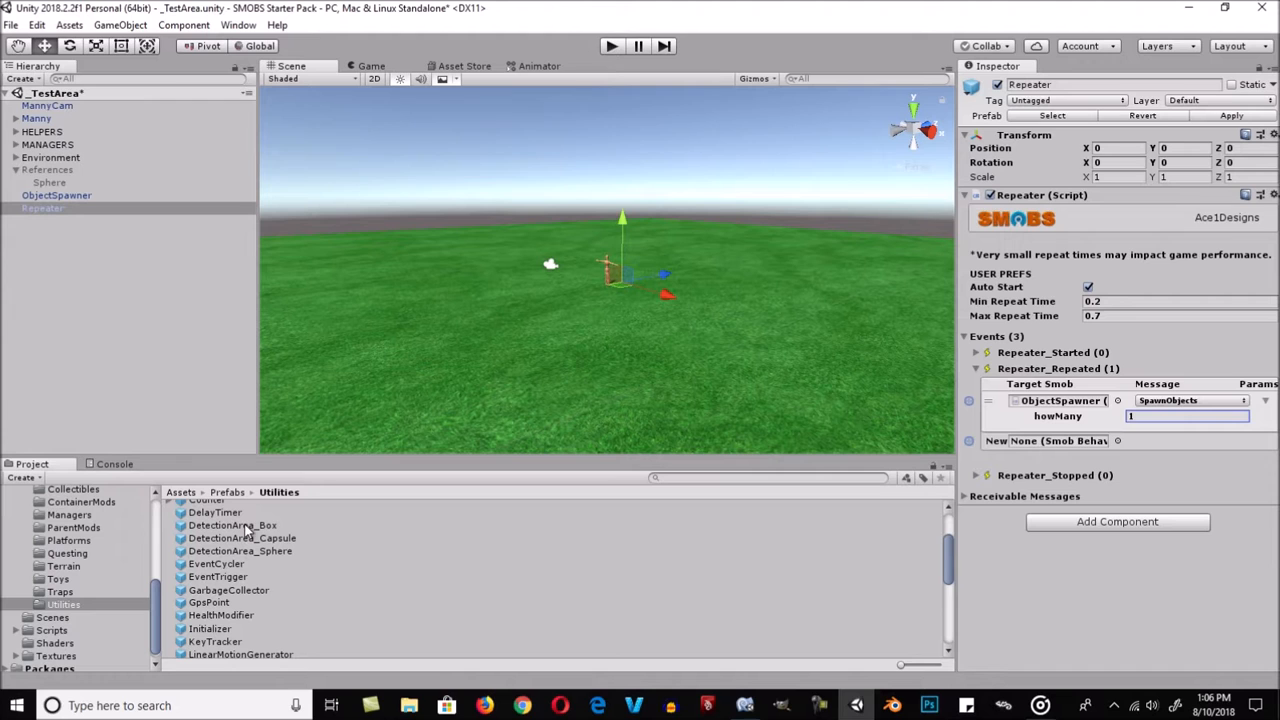
left_click_drag(247, 530, 98, 332)
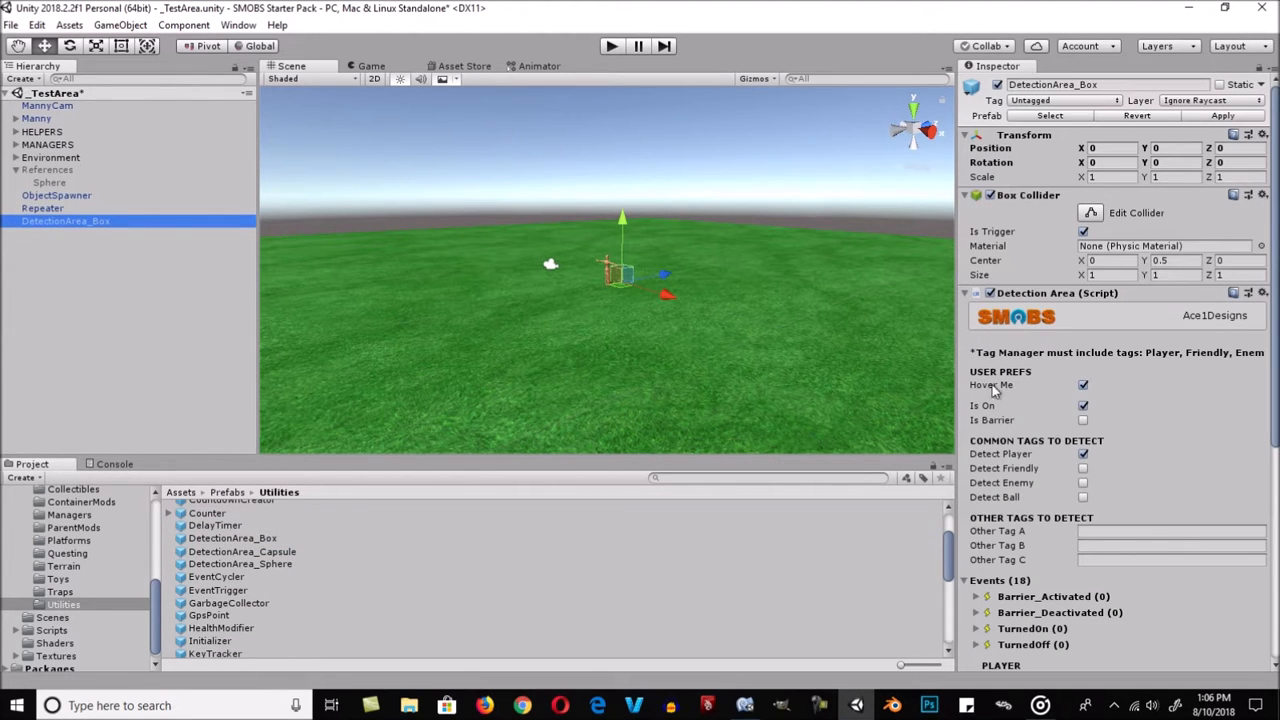
left_click(966, 195)
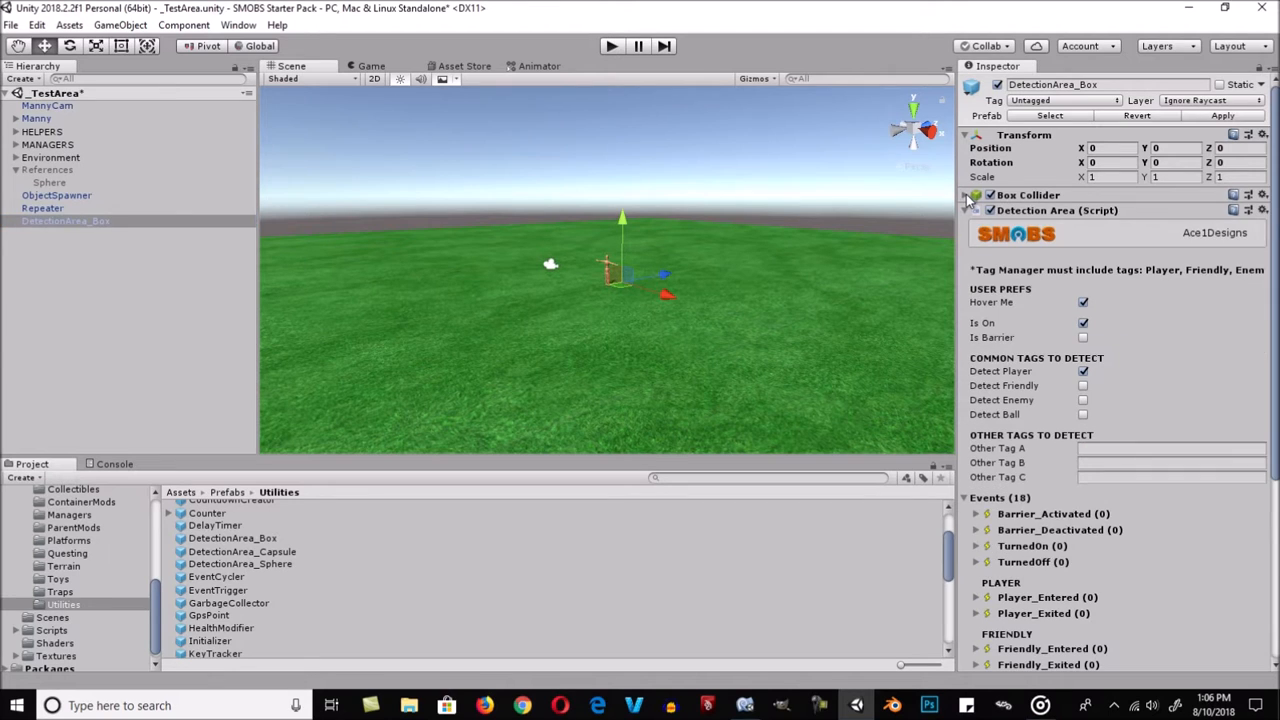
left_click(966, 195)
- Scale the DetectionArea_Box uniformly to about 5.1 with the Scale tool
scroll(685, 240, "up", 1)
scroll(686, 217, "up", 1)
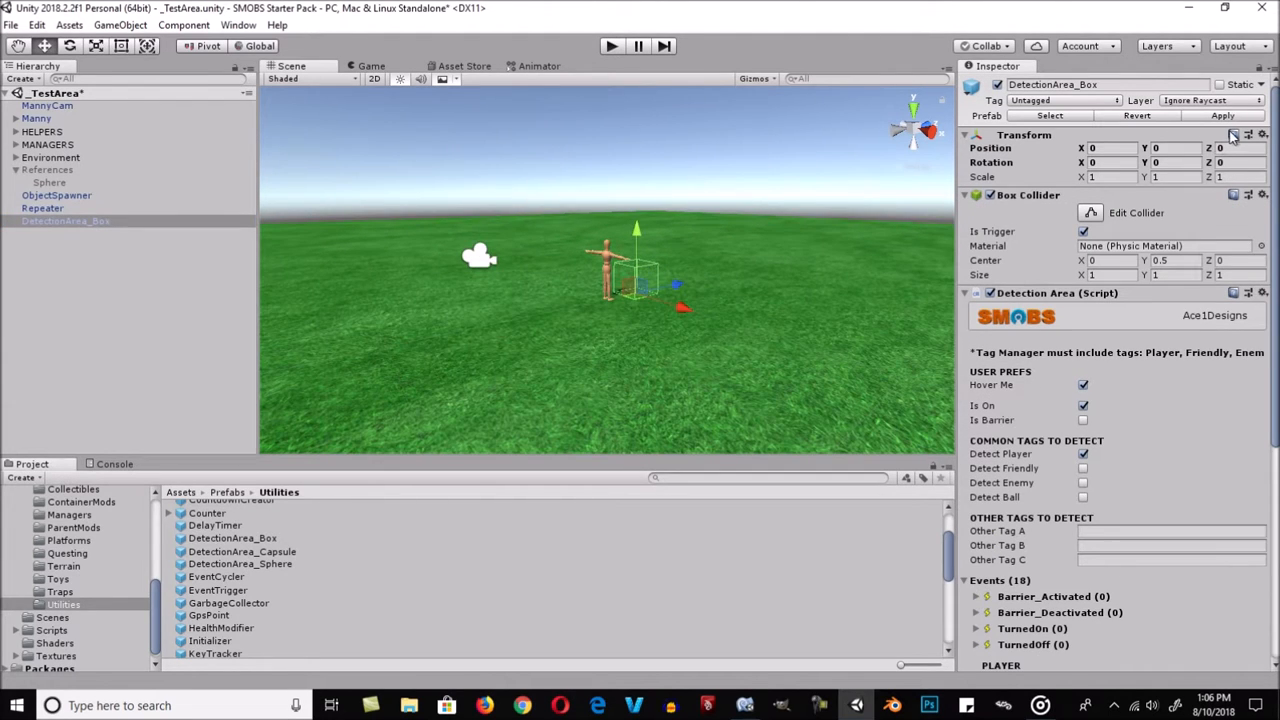
scroll(749, 300, "up", 2)
scroll(702, 326, "down", 4)
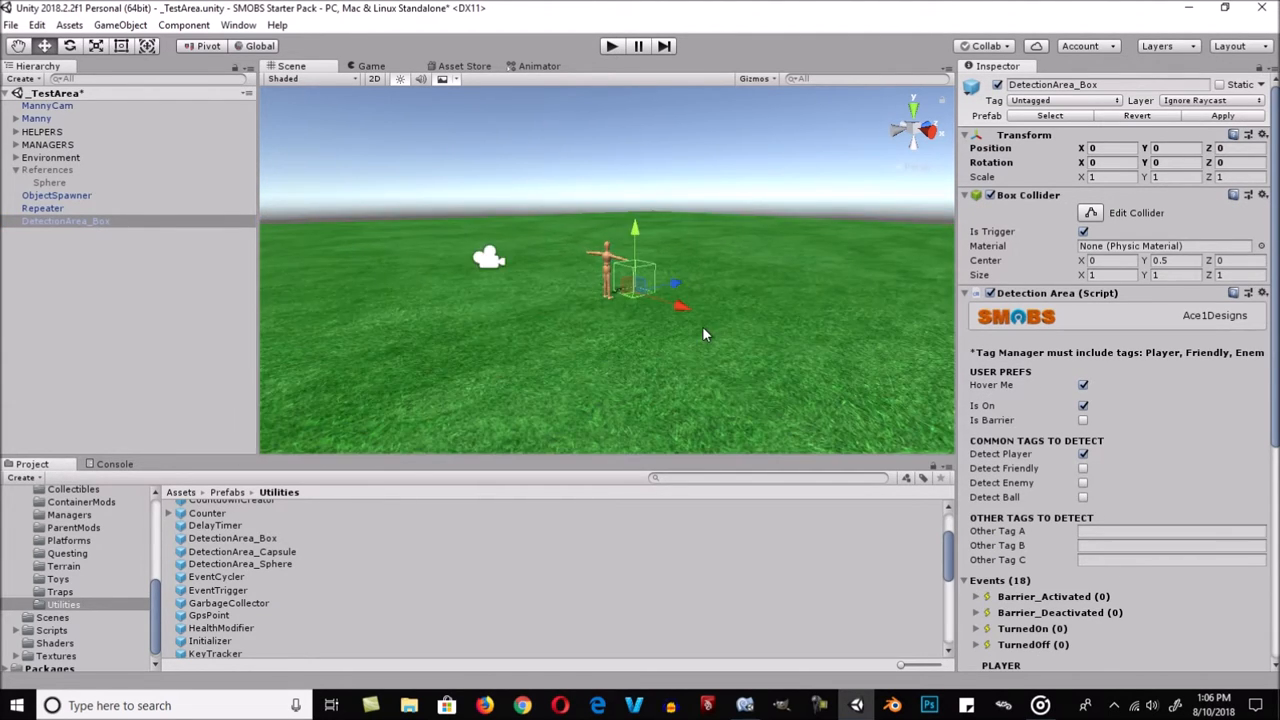
key("r")
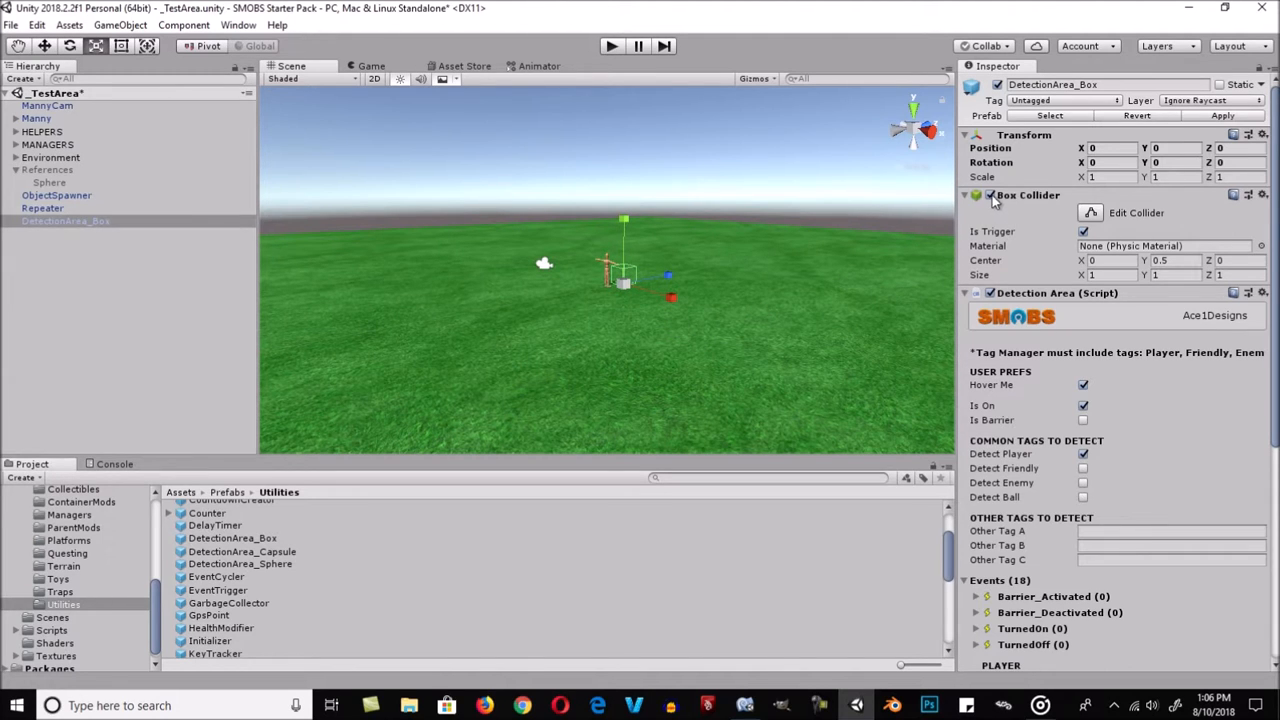
left_click(964, 196)
left_click(963, 195)
left_click_drag(625, 280, 708, 284)
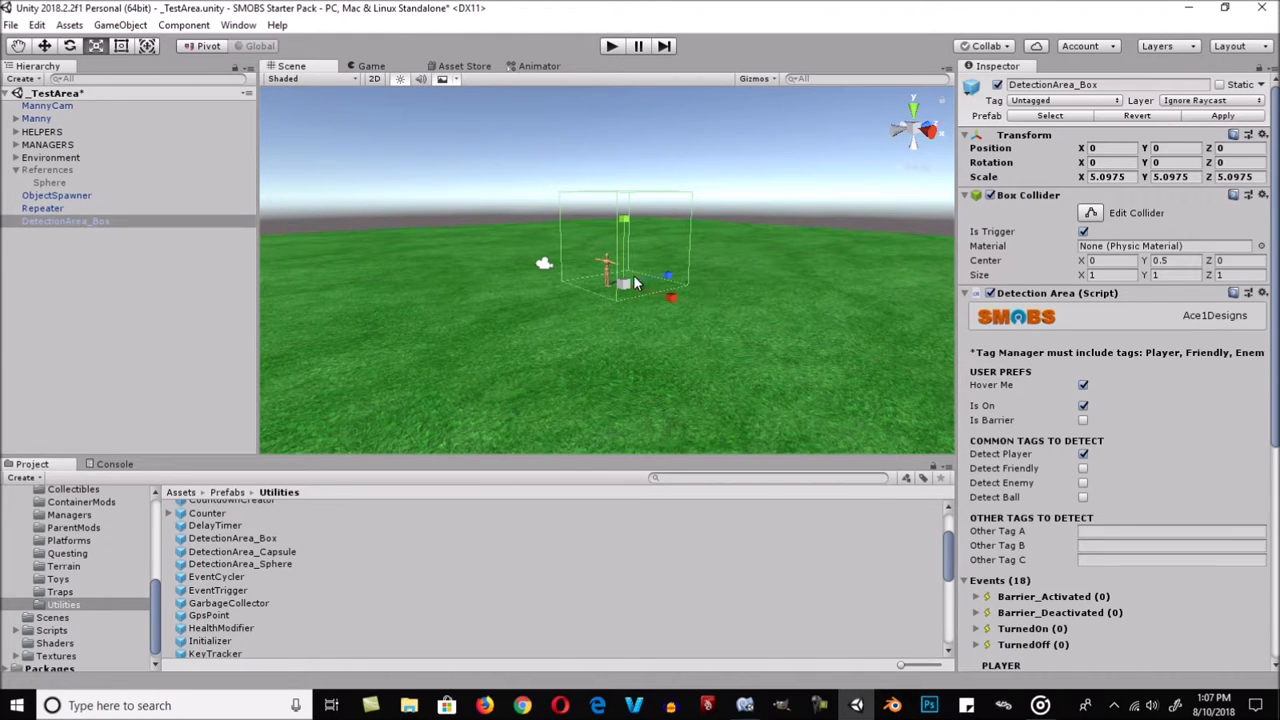
- Set the DetectionArea_Box scale to 40 in X, 0.2 in Y and 40 in Z
left_click(1131, 177)
type("40")
left_click(1258, 177)
type("40")
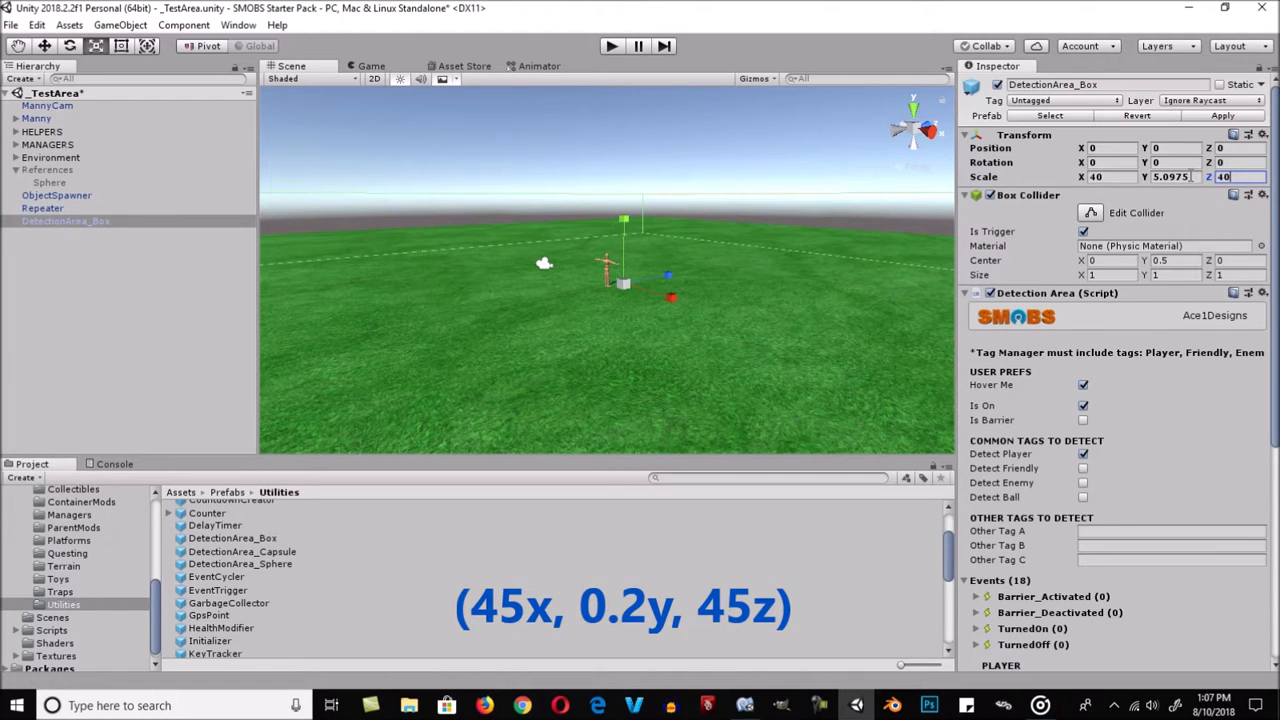
left_click(1194, 177)
type("2")
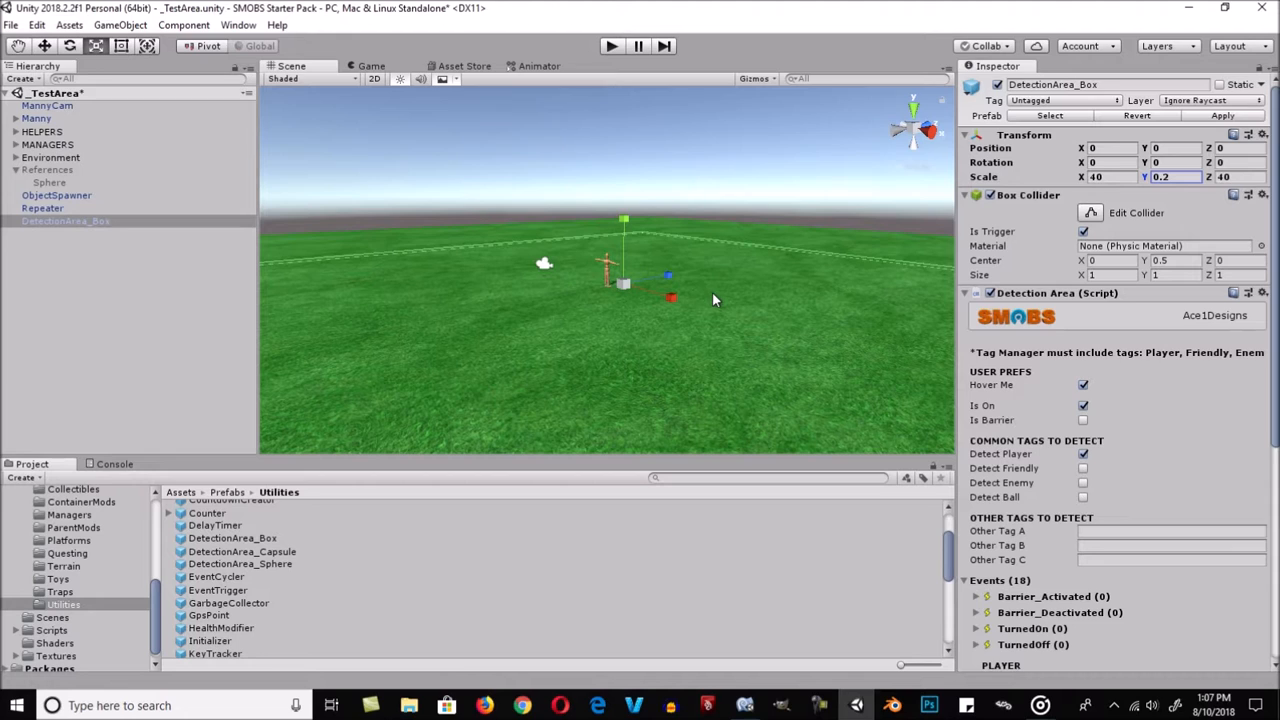
- Enable Detect Ball on the DetectionArea_Box and make its Ball_Entered event send RemoveTrigger to the ObjectSpawner
left_click(966, 198)
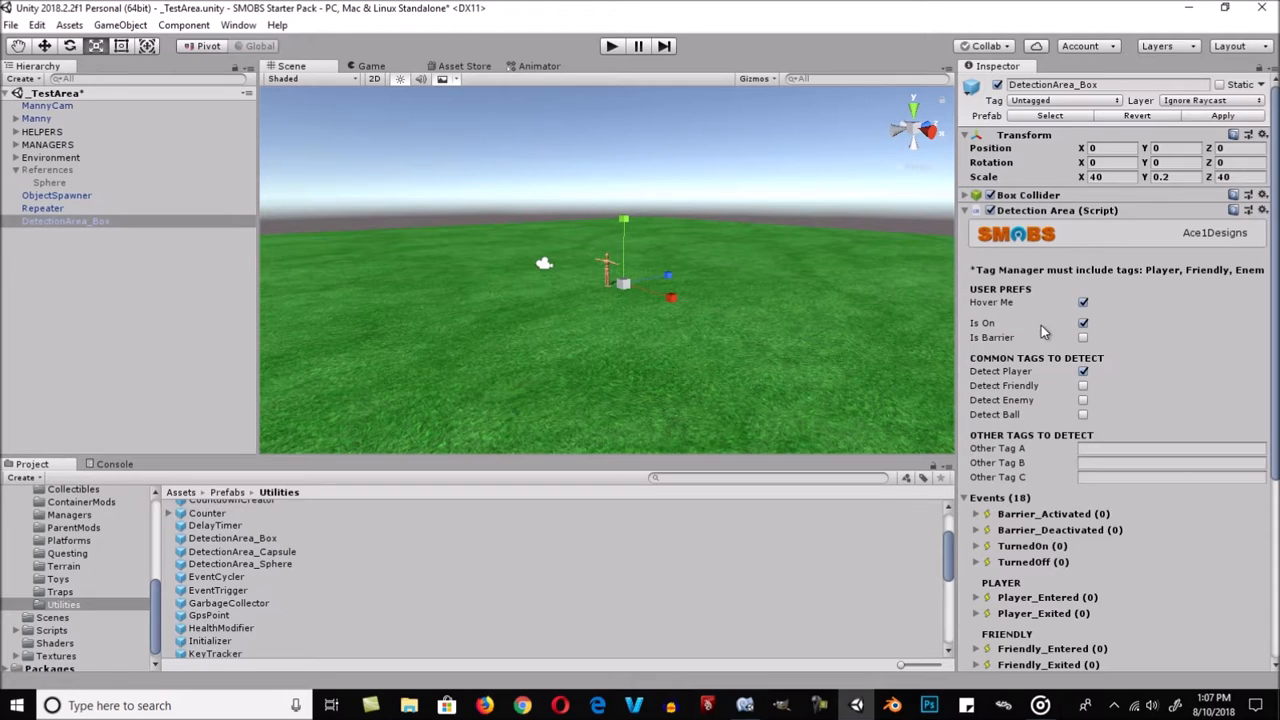
left_click(1083, 414)
scroll(1031, 569, "down", 5)
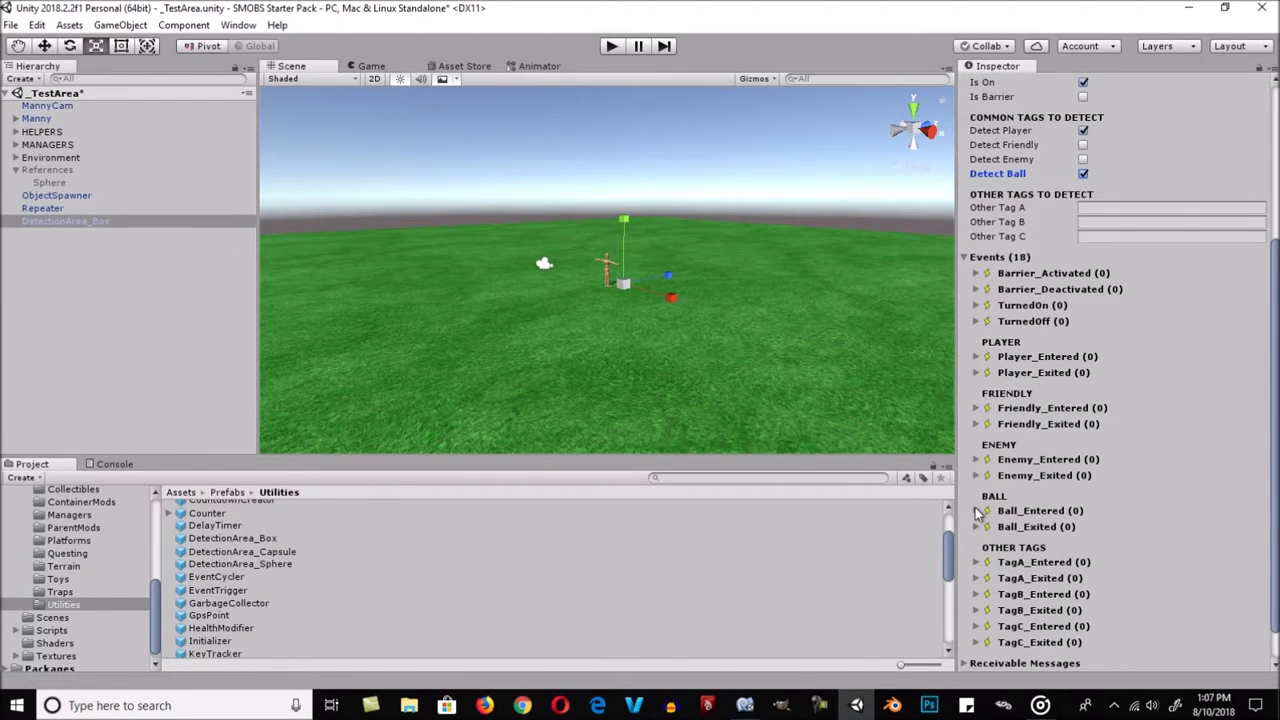
left_click(977, 511)
left_click_drag(52, 200, 1093, 565)
left_click(1155, 565)
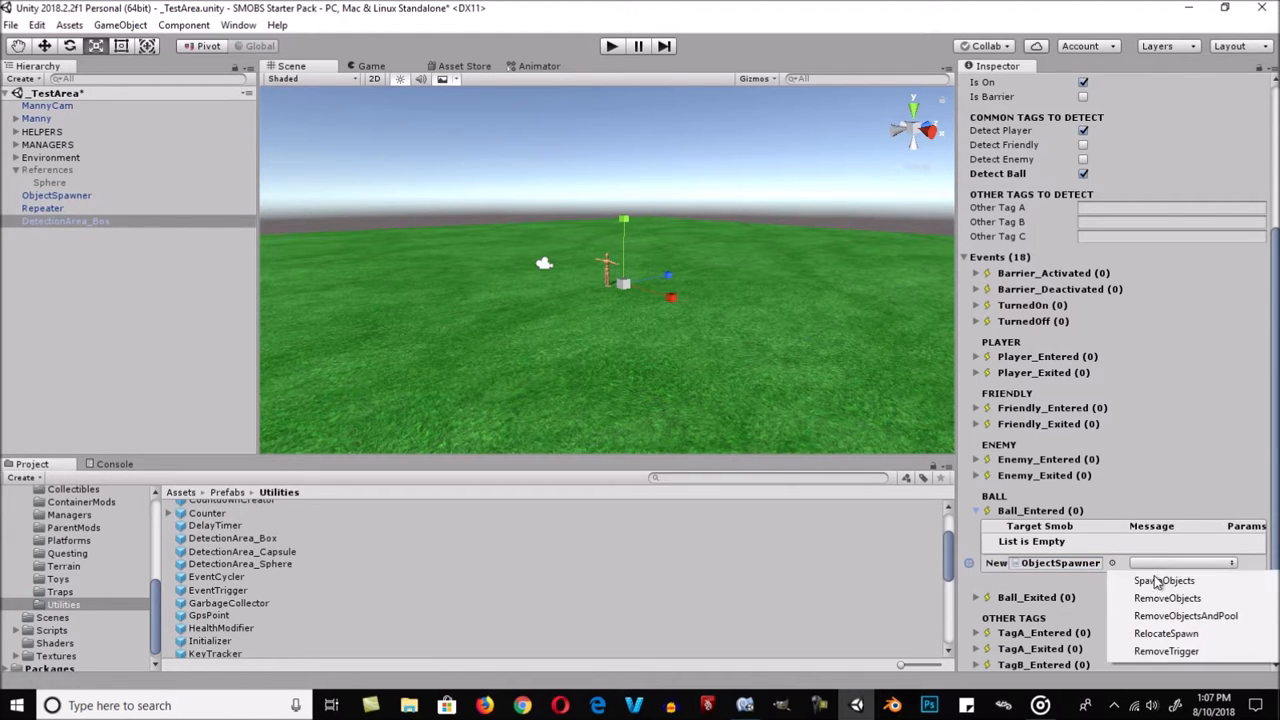
left_click(1170, 650)
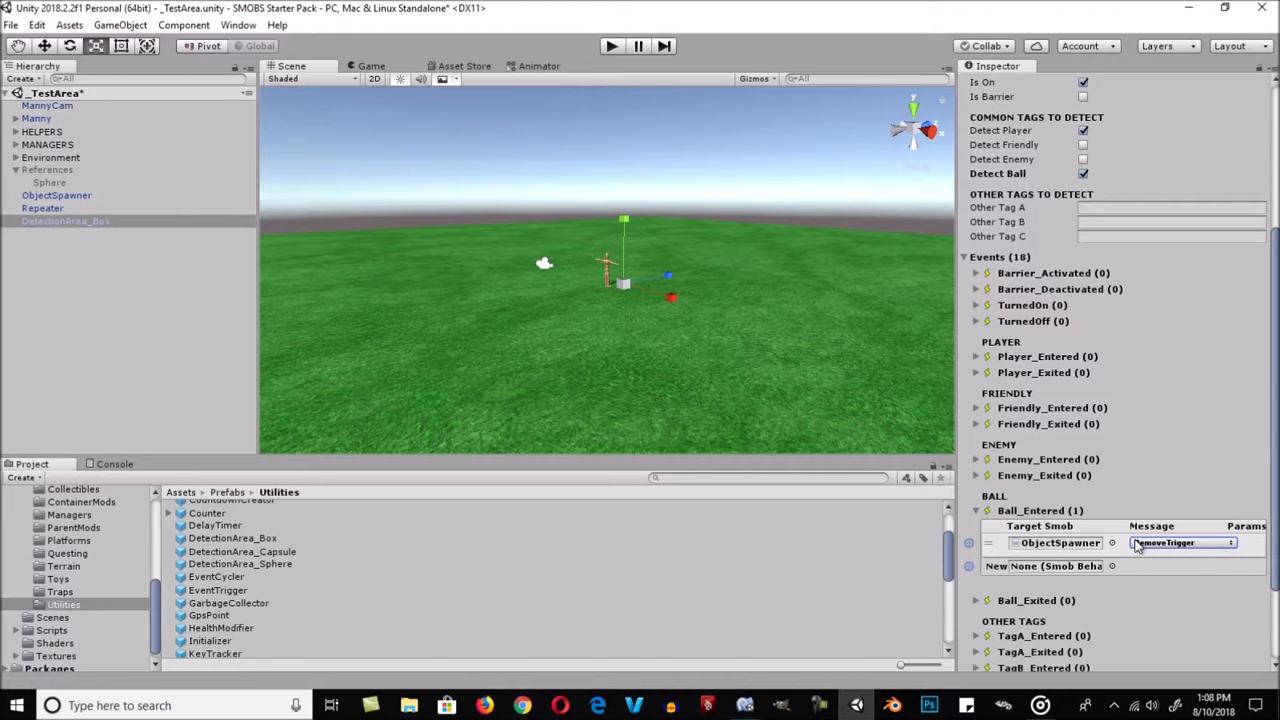
- Assign the Ball tag to the Sphere under References
left_click(81, 185)
left_click(1058, 101)
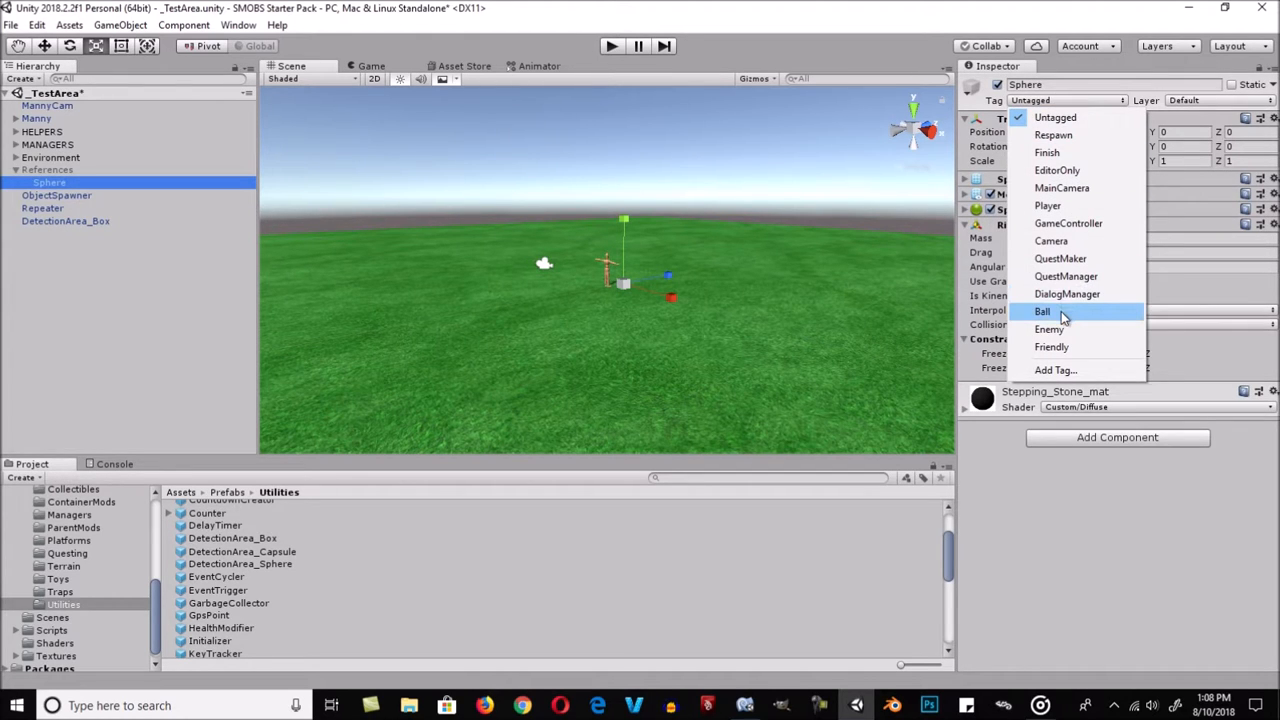
left_click(1045, 312)
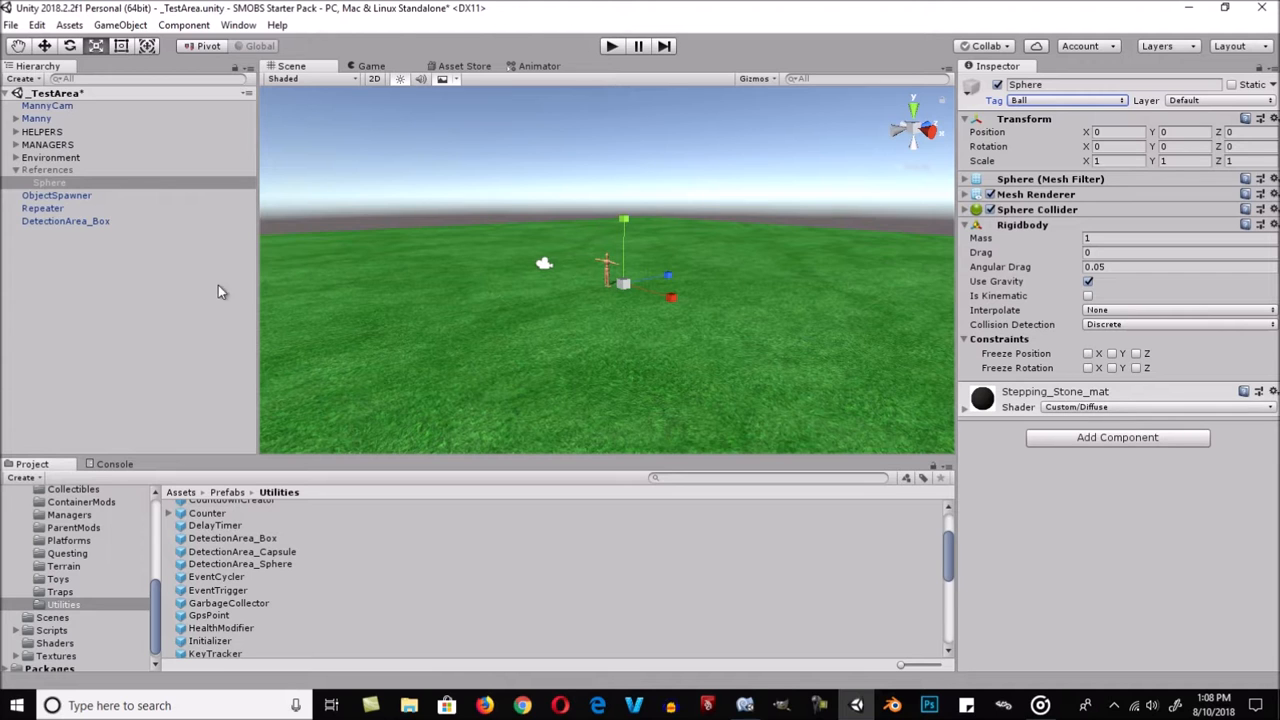
- Turn off the statistics overlay in the Game view and return to the Scene view
left_click(366, 66)
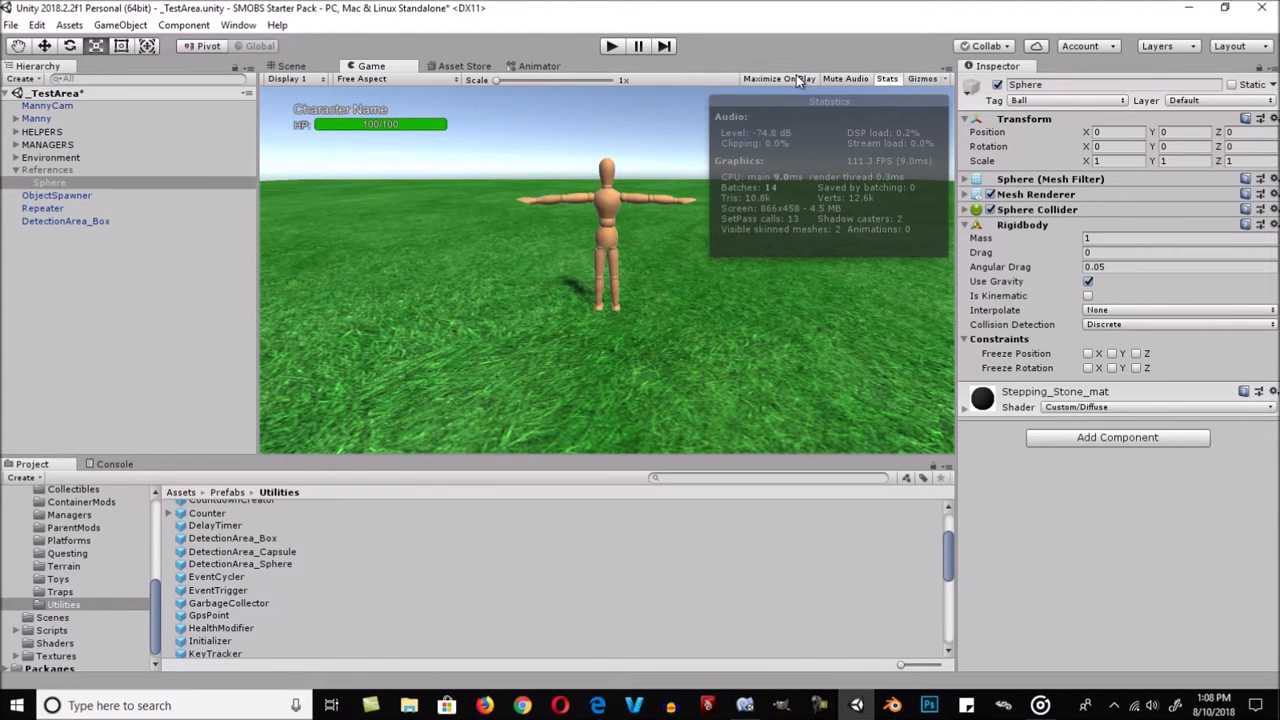
left_click(887, 79)
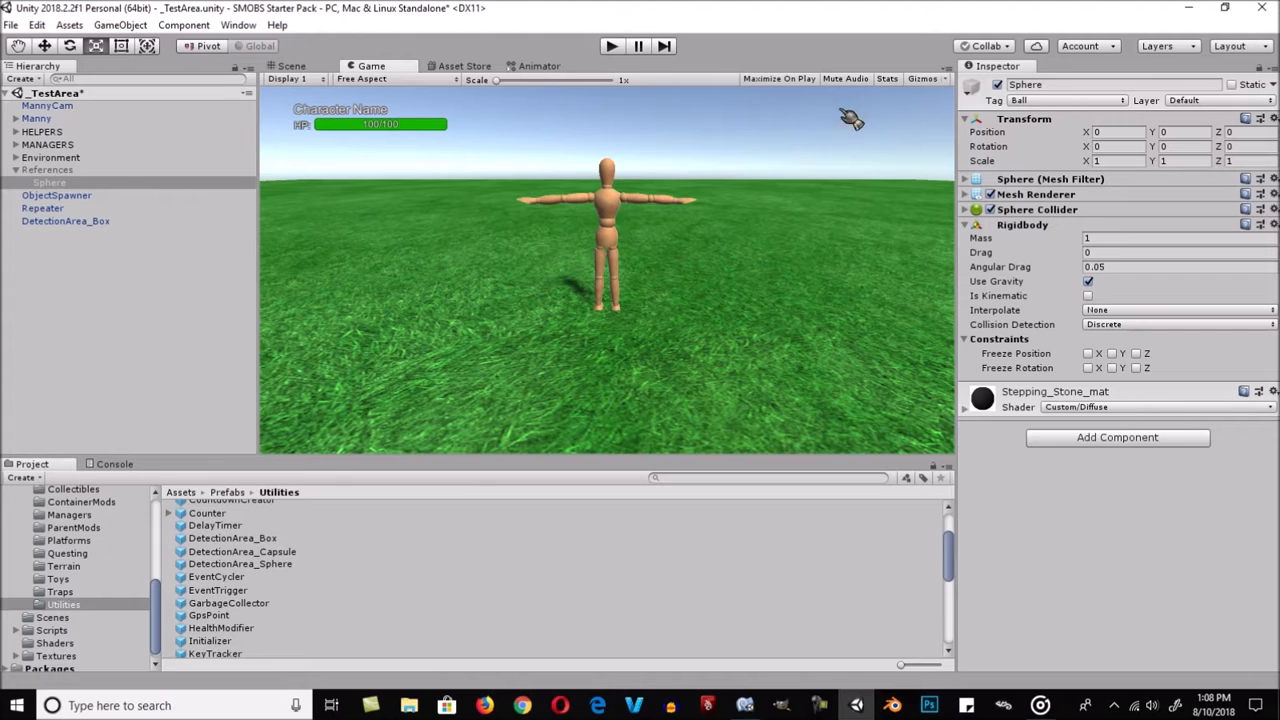
left_click(292, 66)
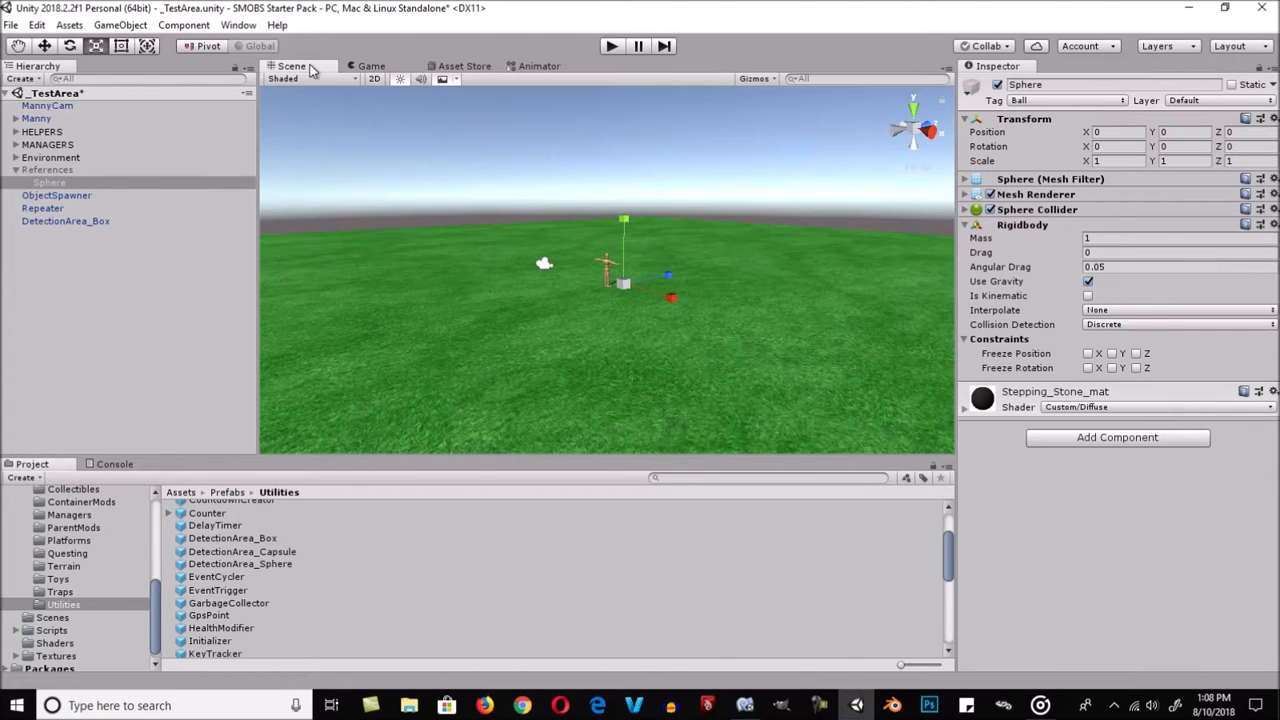
- Play the scene and run the character across the grass to watch the falling spheres and their removal on the ground
left_click(611, 46)
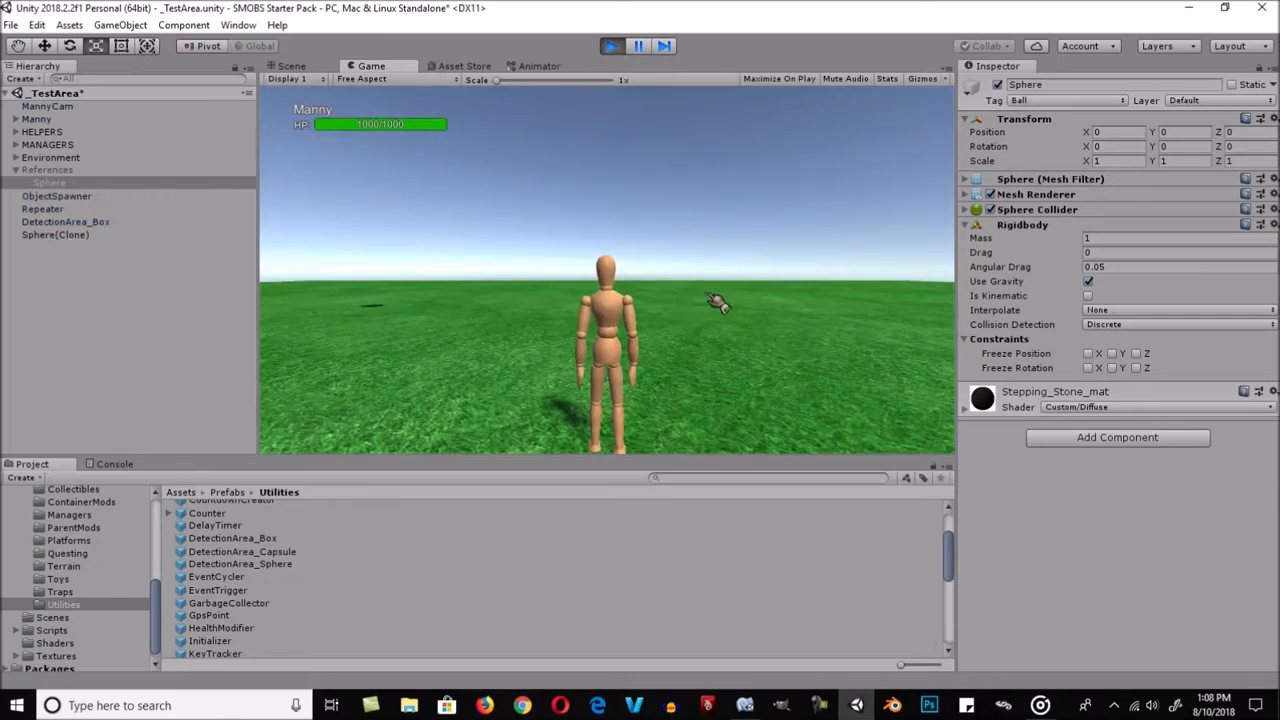
key("w")
key("w")
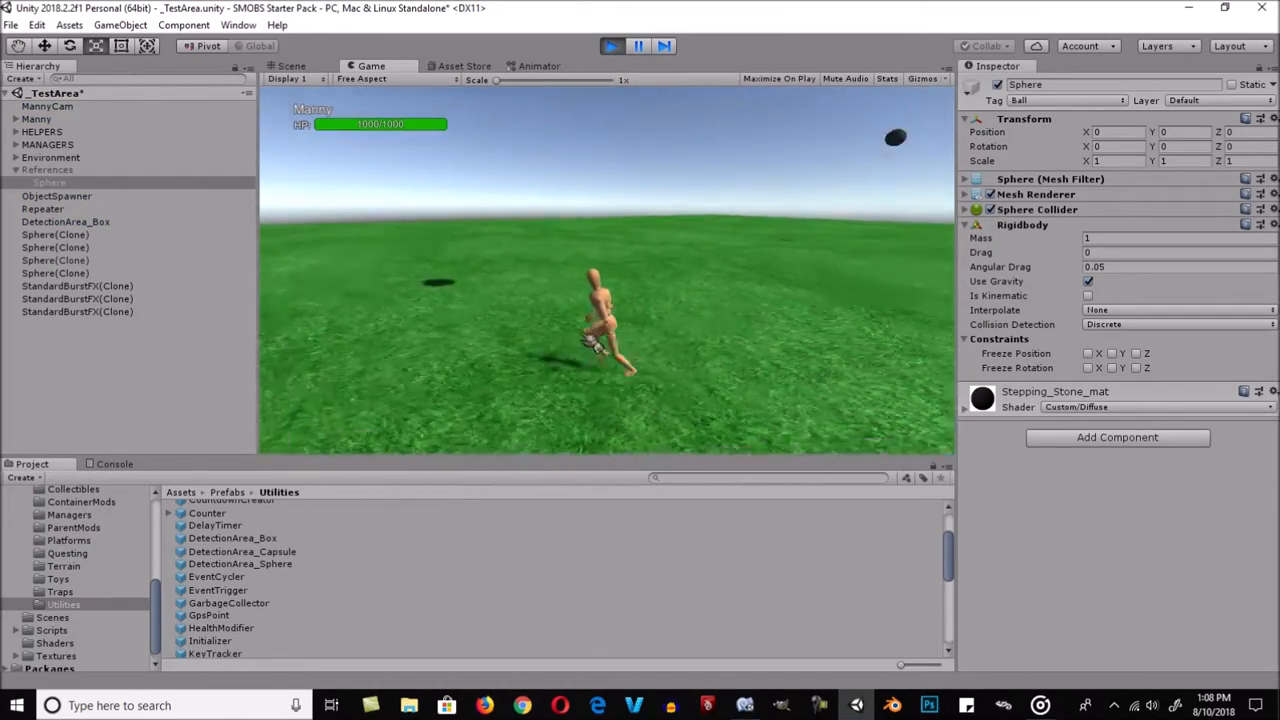
key("w")
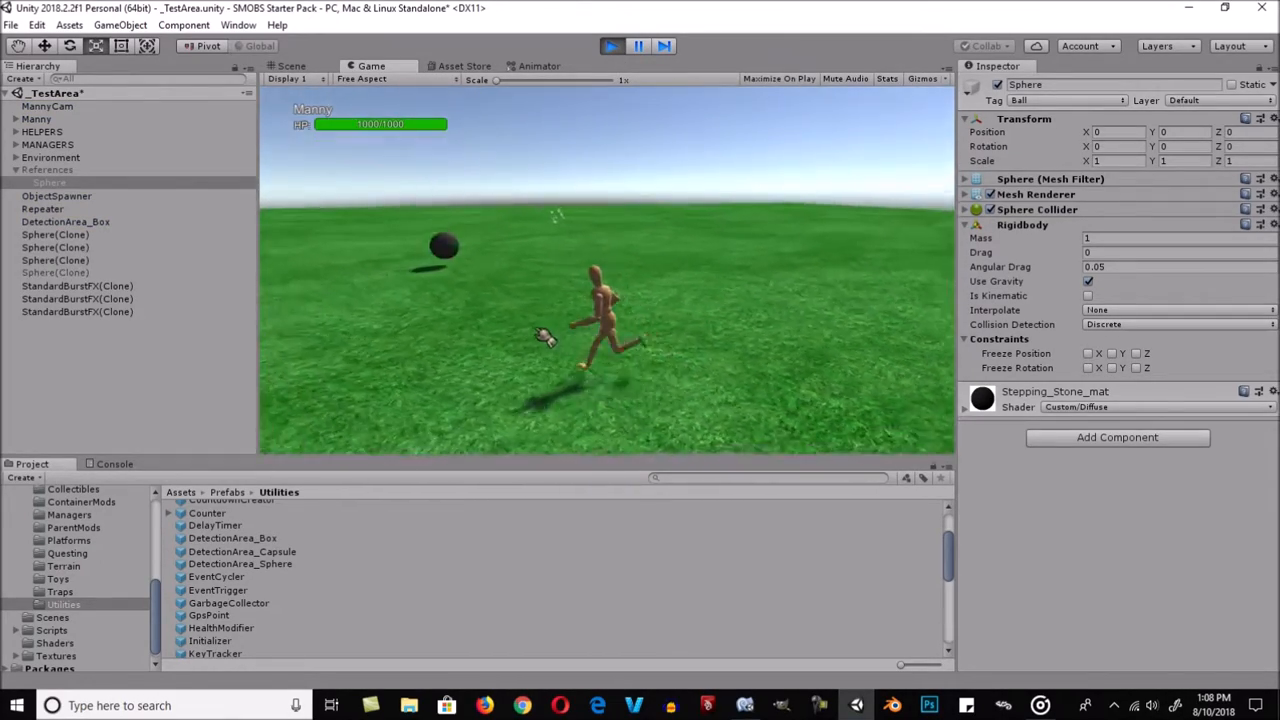
key("w")
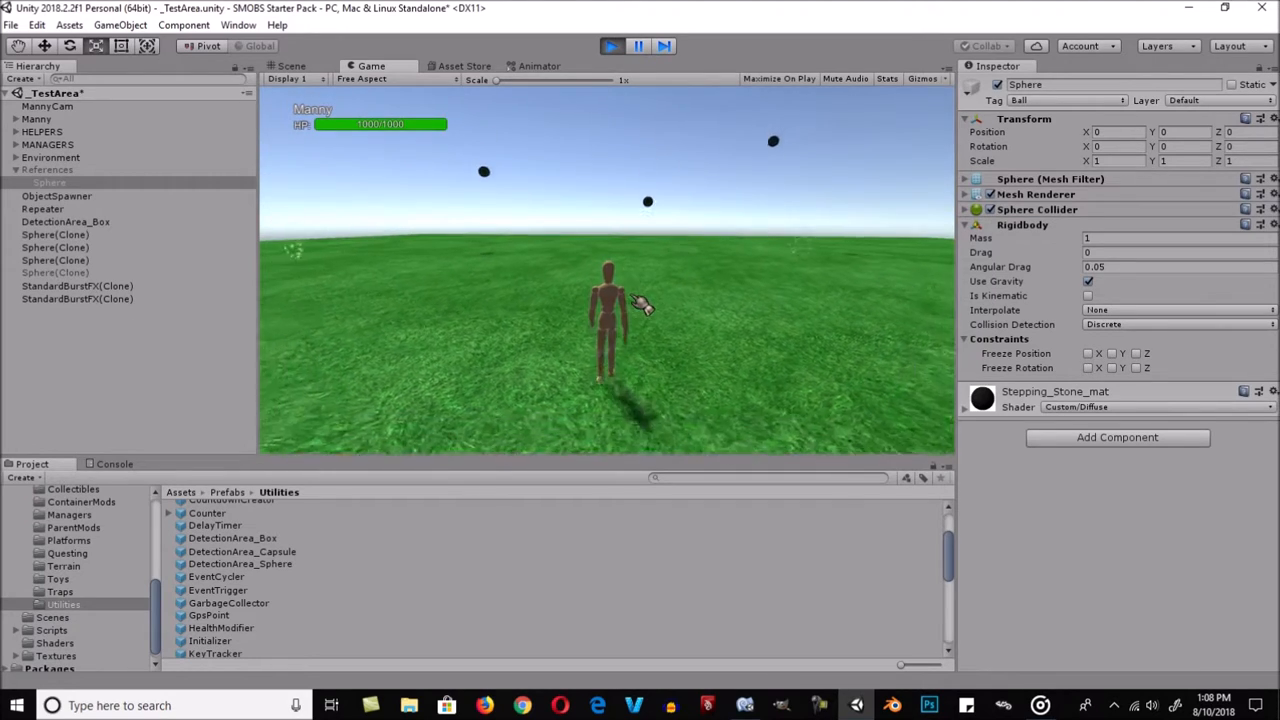
key("w")
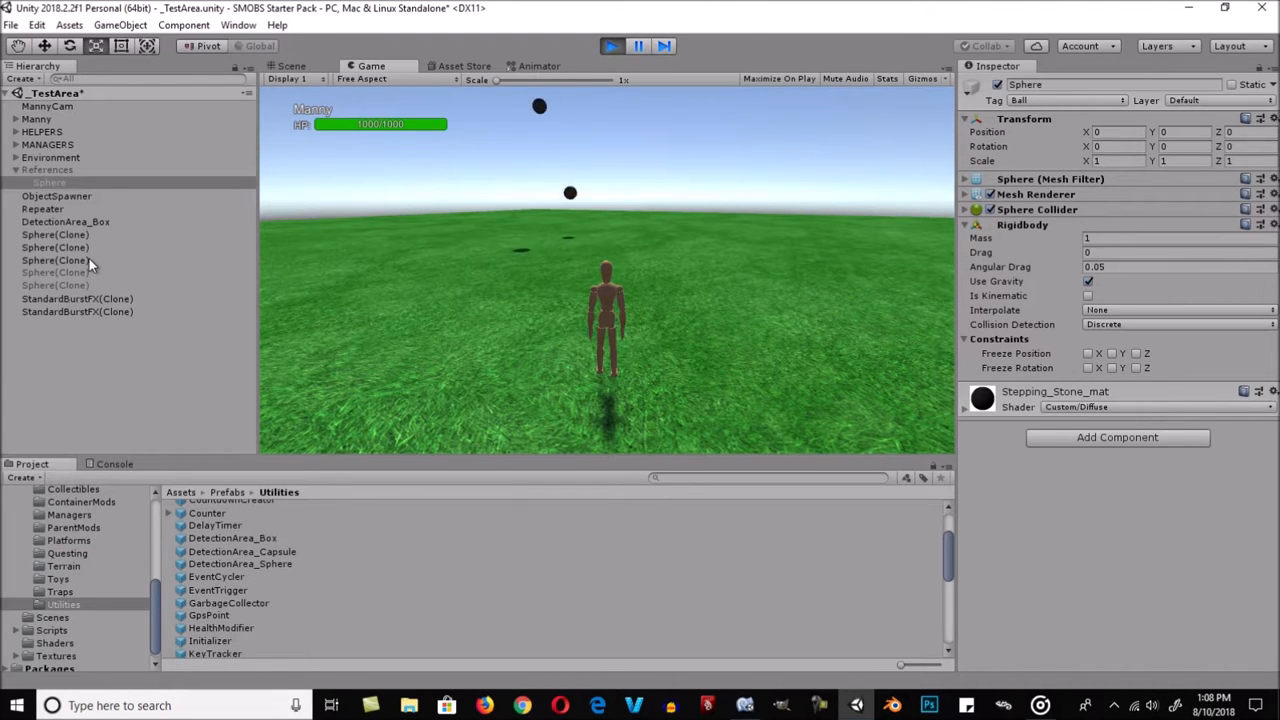
- Inspect the ObjectSpawner's Most Spawn Attempts and Bad Spawns results while the scene is playing
left_click(73, 196)
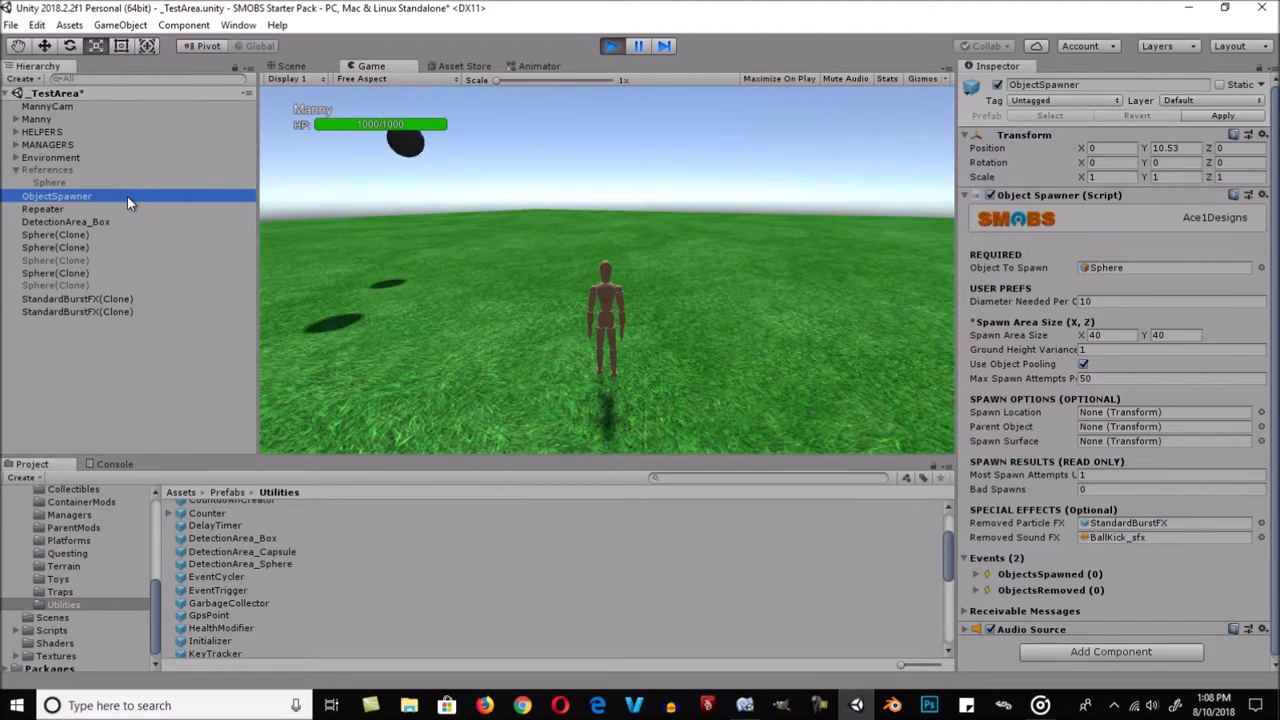
left_click(1060, 475)
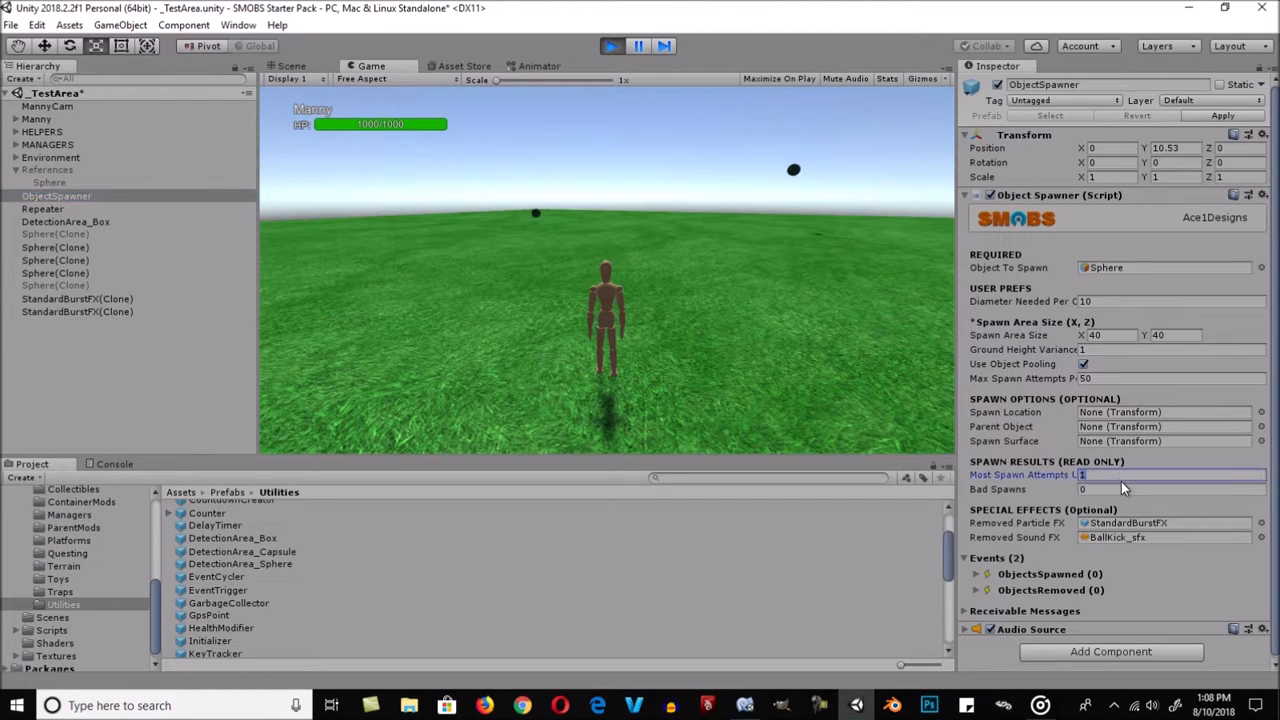
left_click(1051, 488)
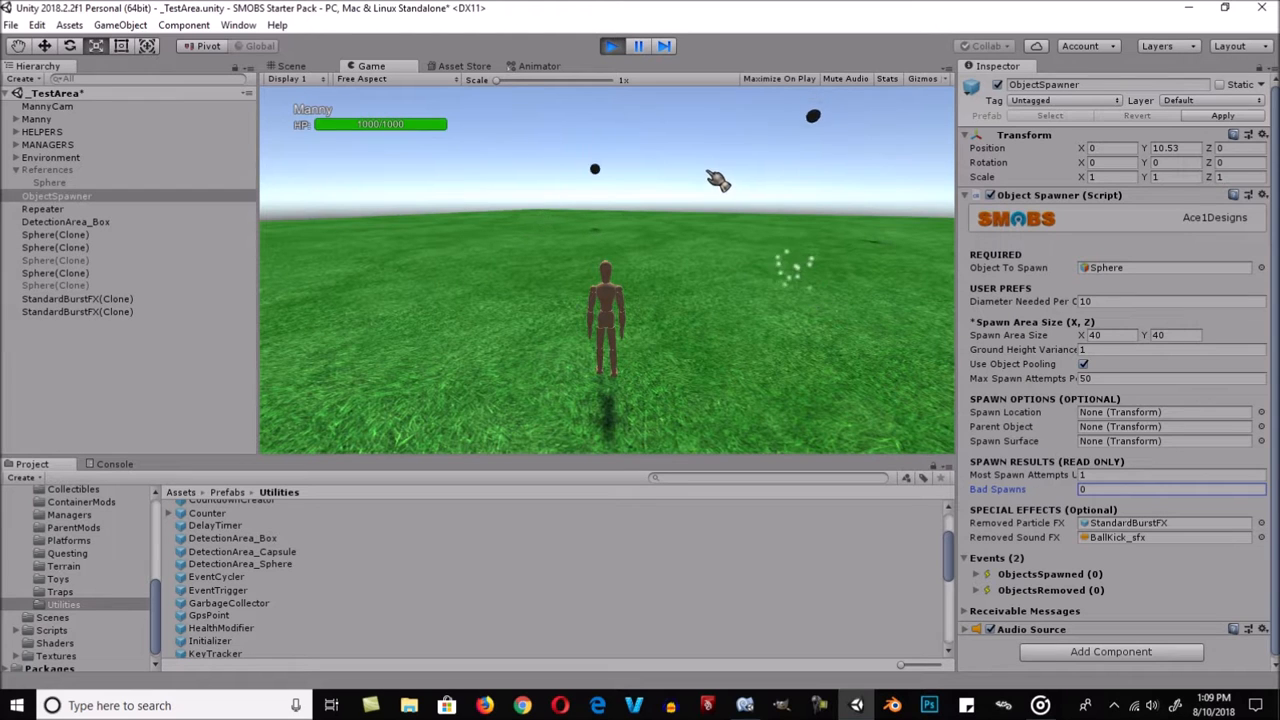
left_click(738, 243)
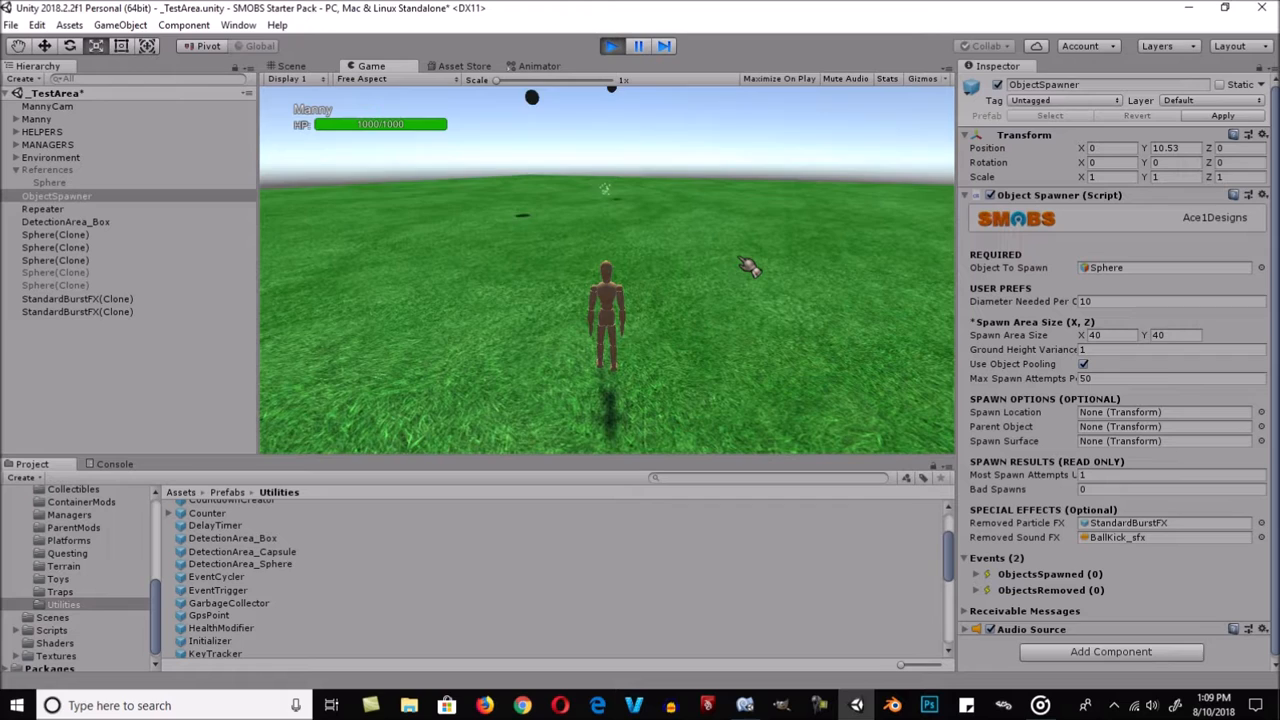